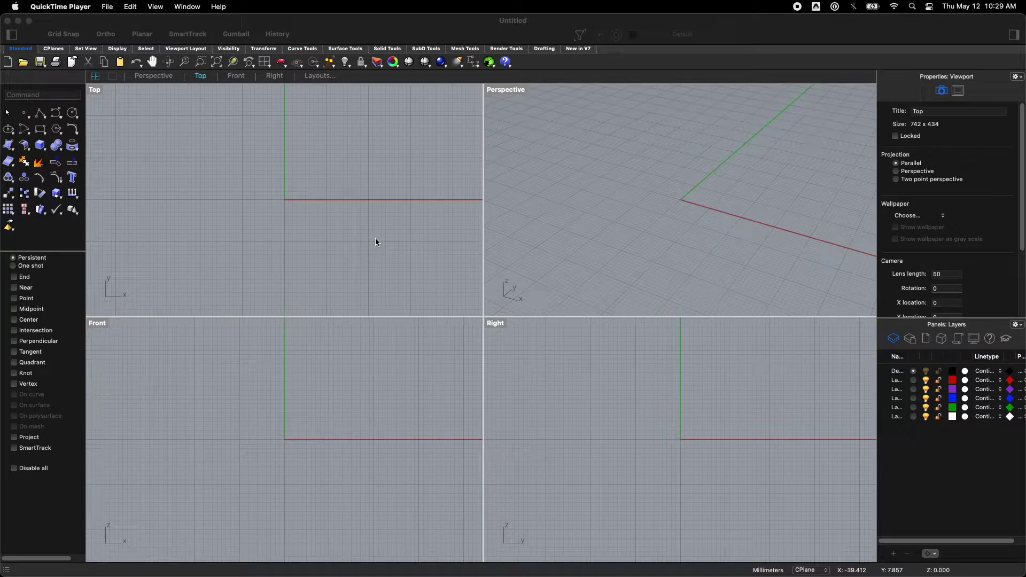
Step: Switch to the Chrome window showing the Classroom 'Laser: Upload 3dm File(s)' assignment
key("ctrl+Up")
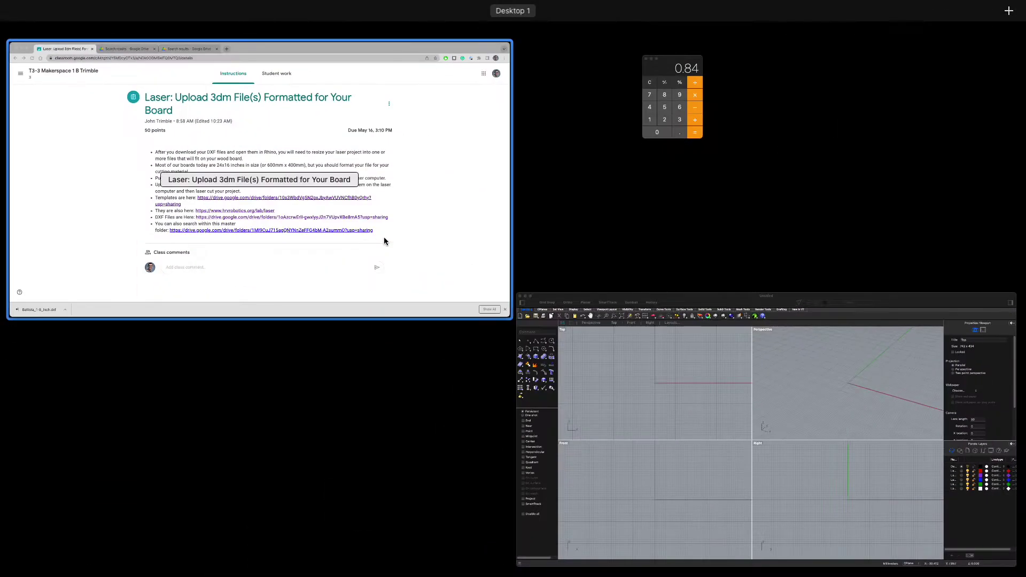
left_click(385, 239)
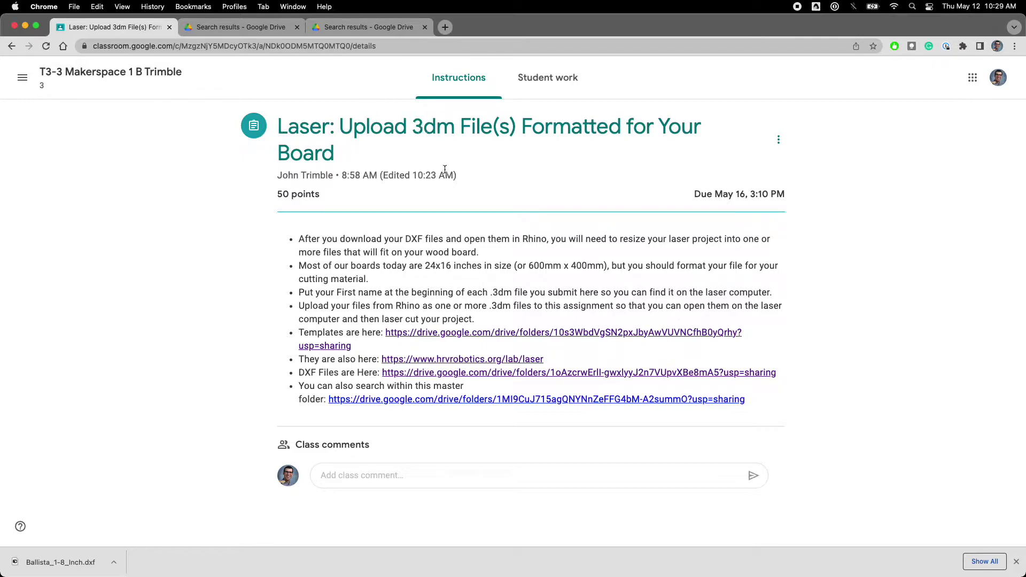
Step: From the Templates folder, preview Ballista Assembly Guide.pdf and look through its pages
left_click(429, 337)
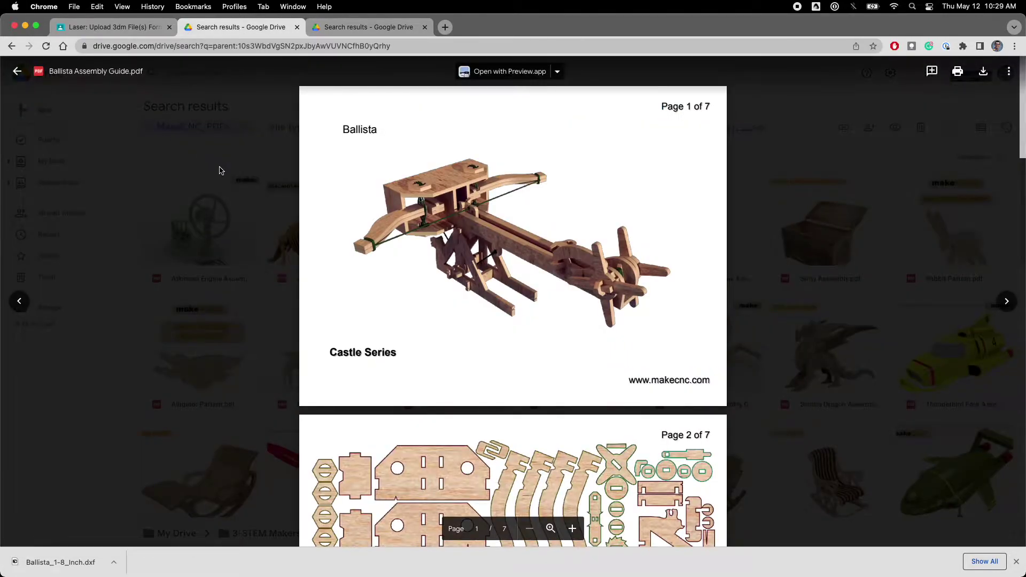
left_click(219, 170)
scroll(570, 345, "down", 1)
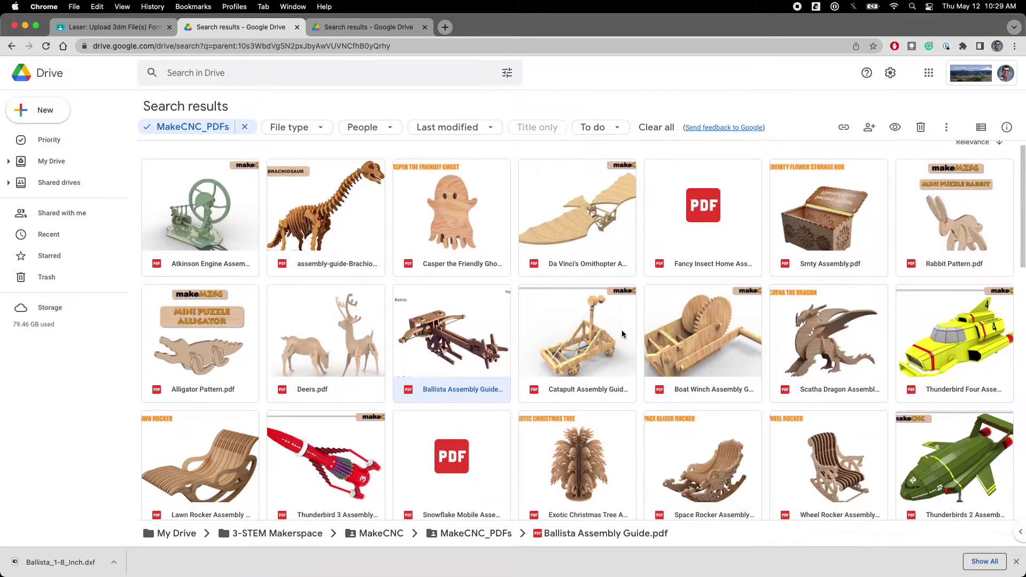
scroll(507, 344, "up", 1)
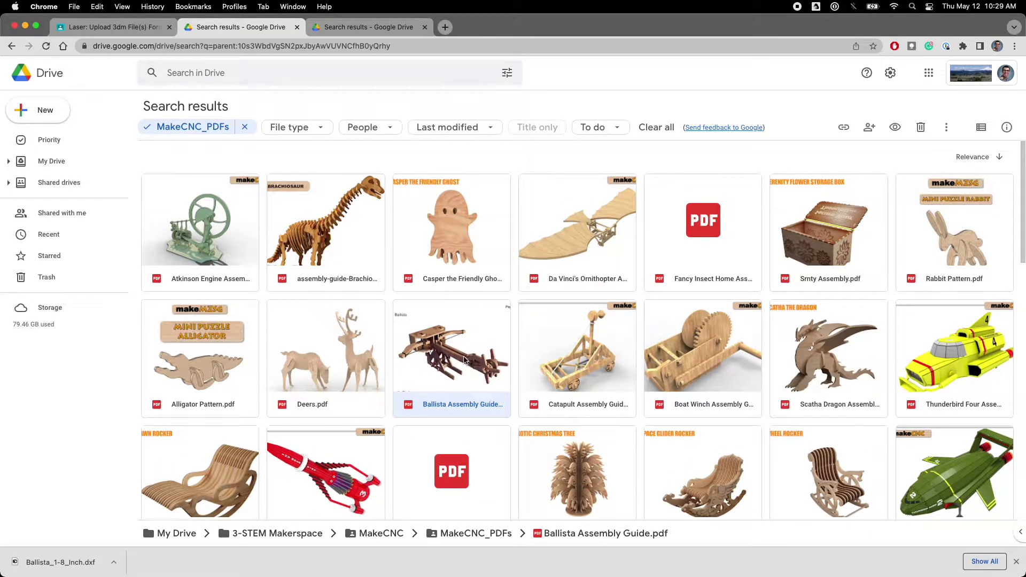
double_click(445, 357)
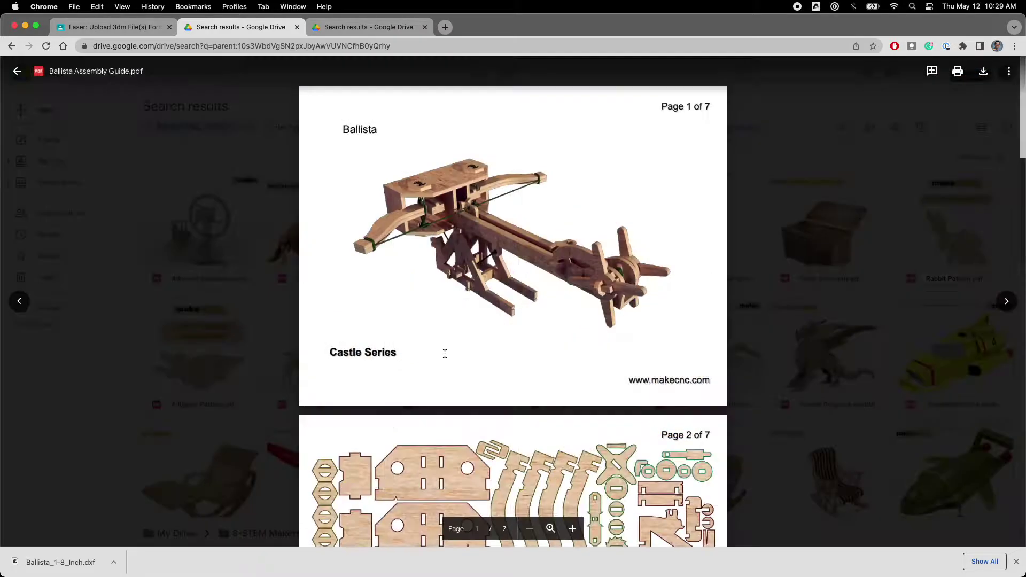
scroll(490, 363, "down", 5)
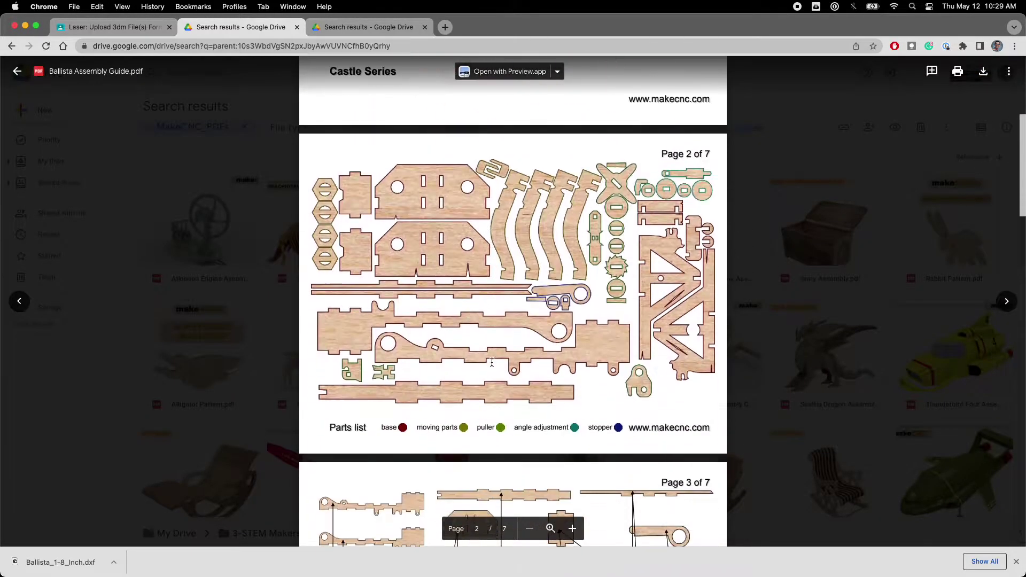
scroll(493, 363, "up", 5)
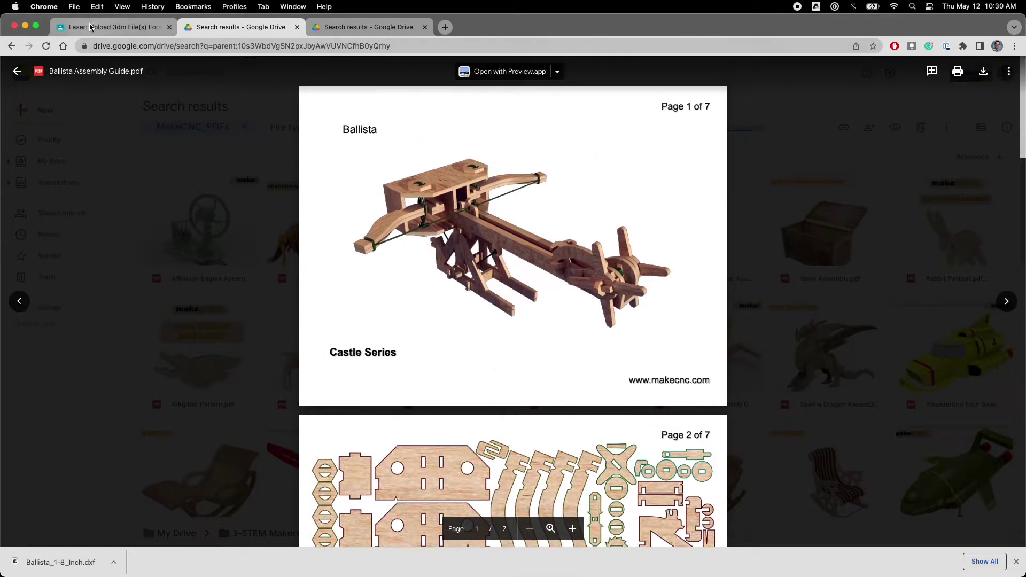
Step: Follow the assignment's DXF Files link to the MakeCNC_DXF folder and show its folder options
left_click(110, 27)
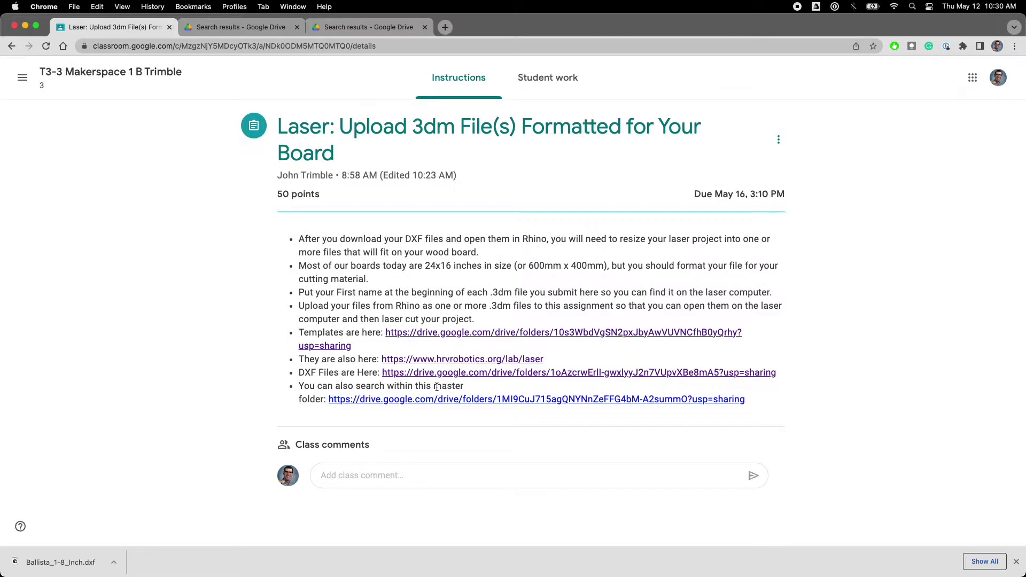
left_click(368, 32)
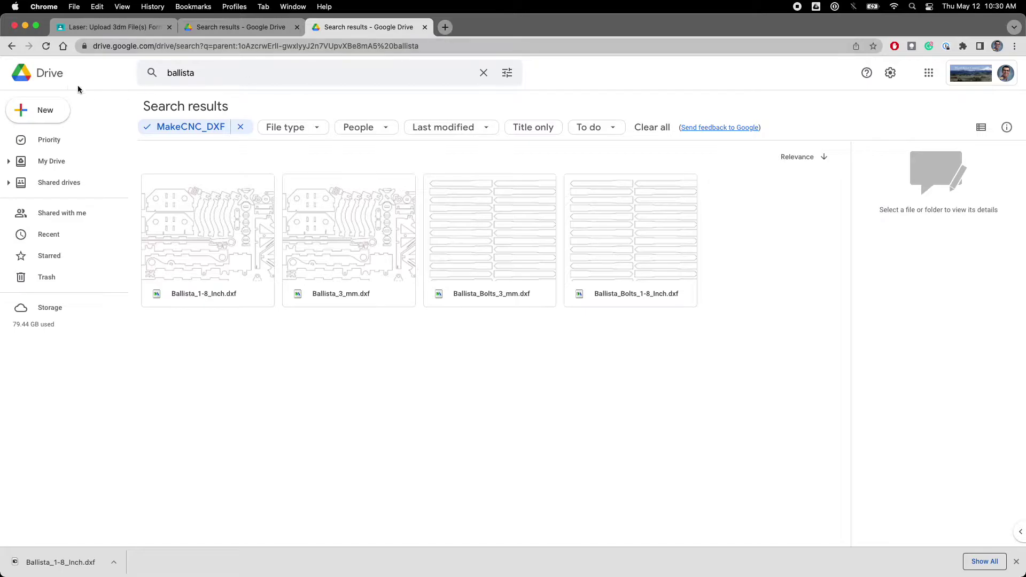
left_click(82, 29)
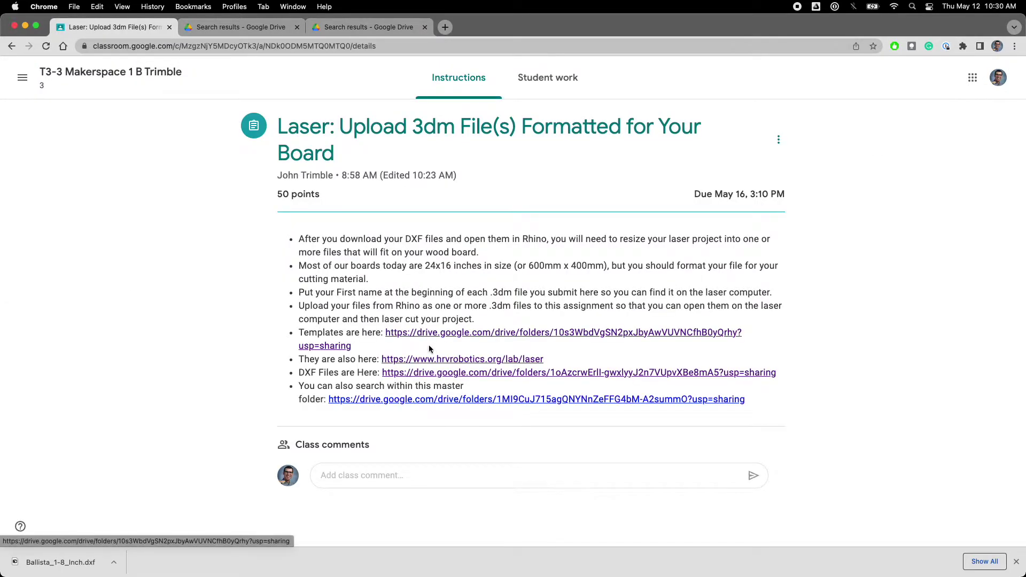
left_click(501, 374)
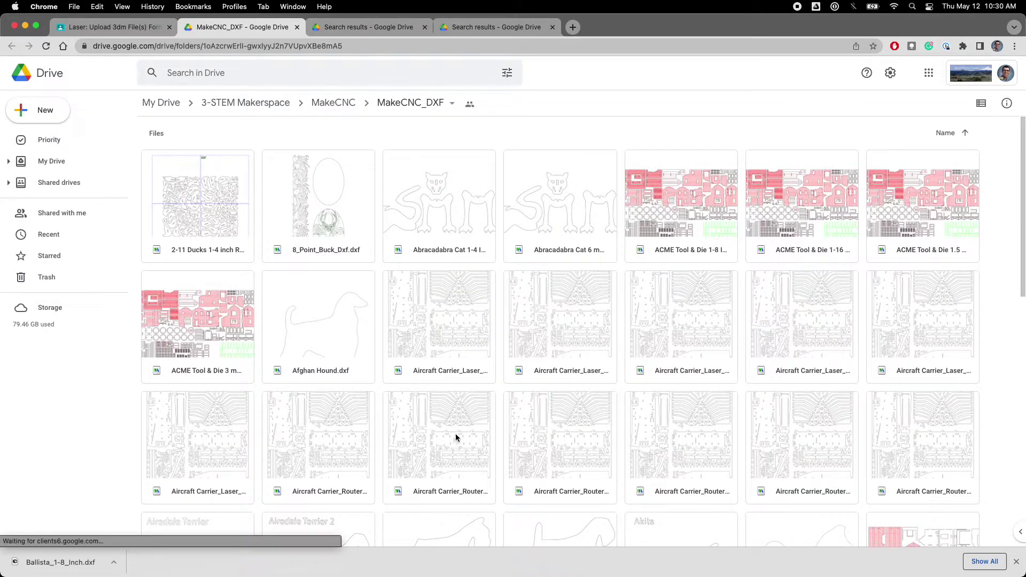
scroll(496, 430, "down", 6)
scroll(496, 429, "down", 3)
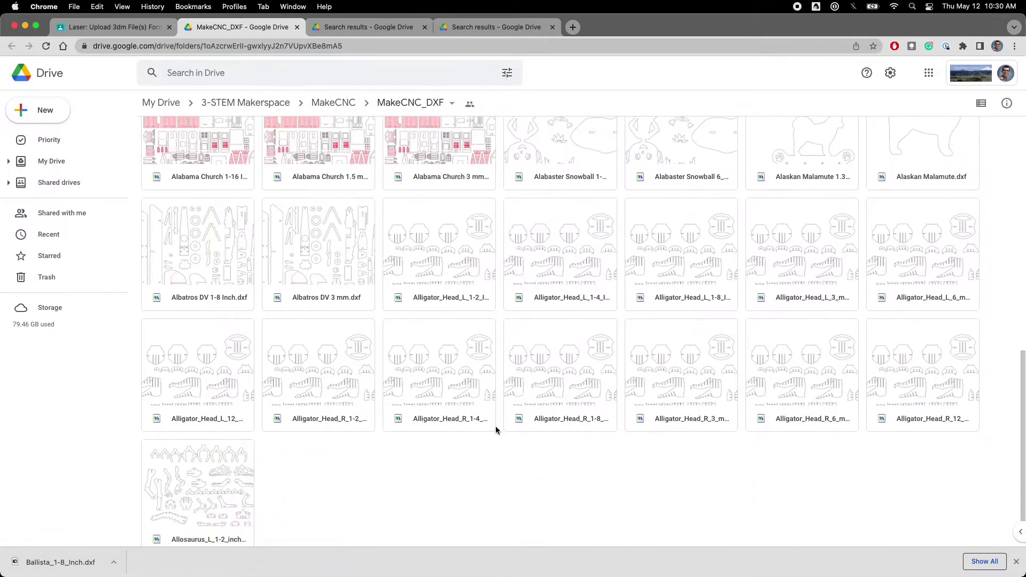
scroll(496, 429, "up", 10)
left_click(451, 108)
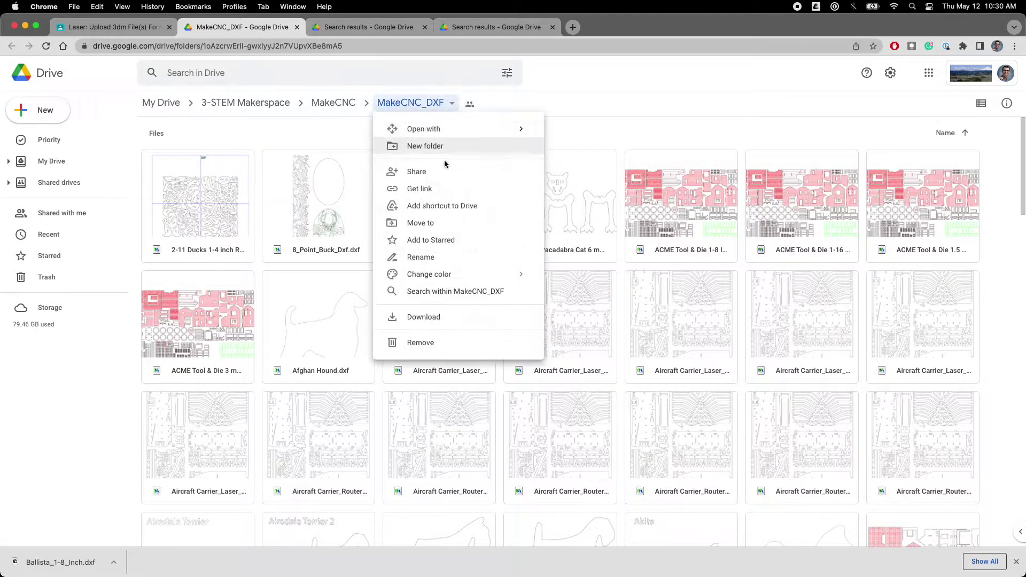
Step: Search within MakeCNC_DXF for 'ballista'
left_click(460, 295)
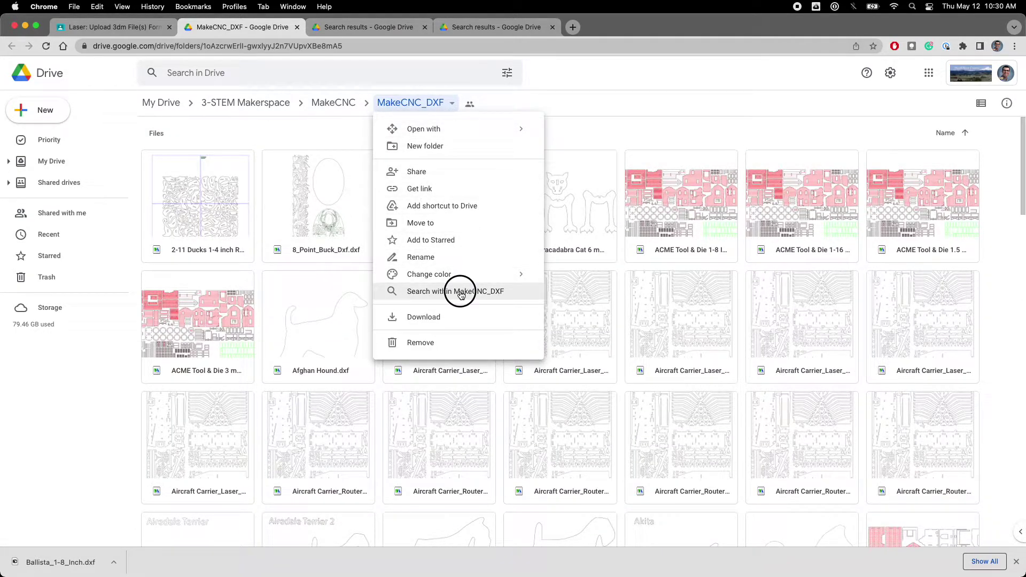
left_click(193, 73)
type("ball")
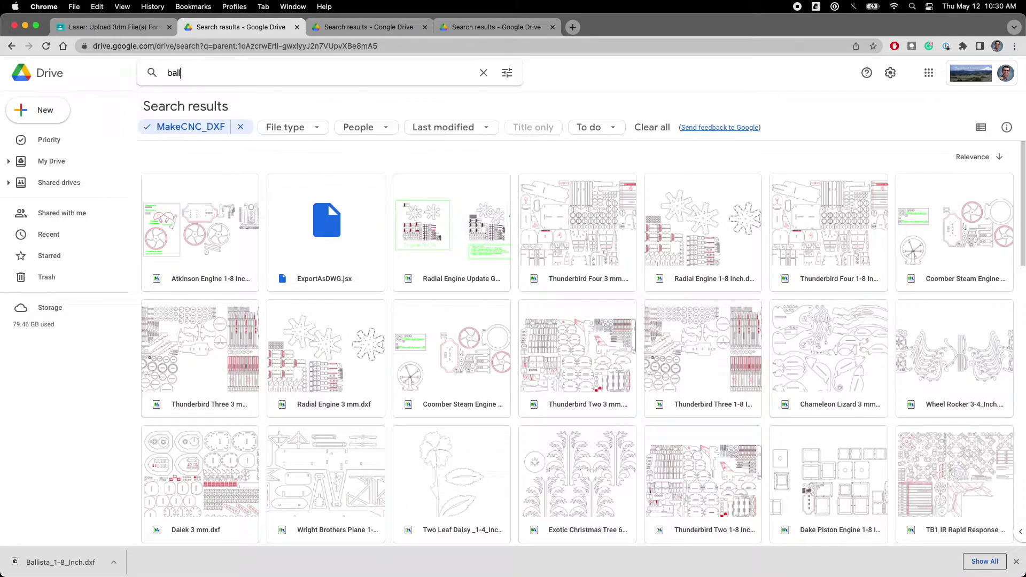
type("ista")
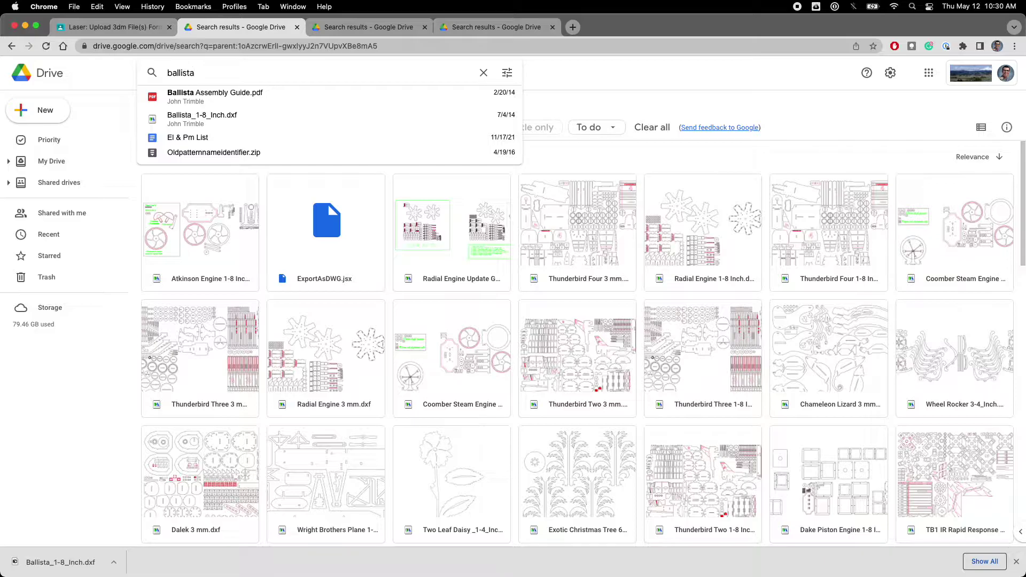
key("Return")
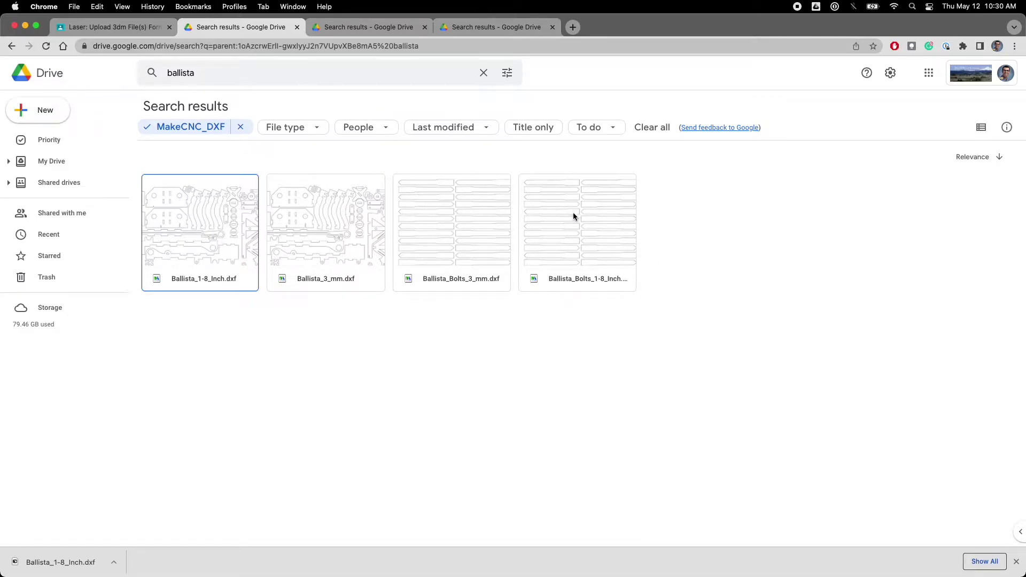
Step: Download Ballista_1-8_Inch.dxf and save it in Downloads
left_click(197, 214)
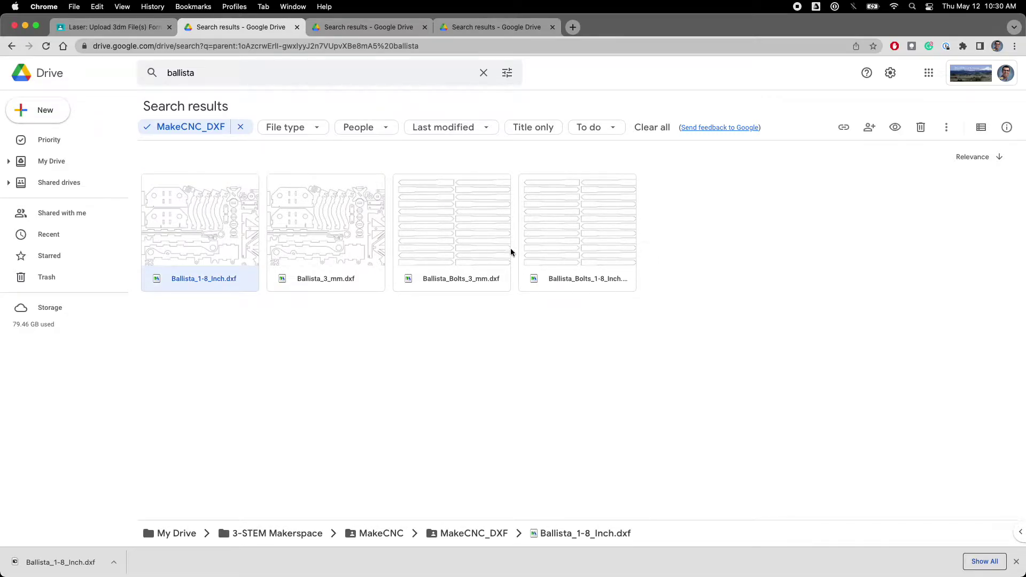
left_click(583, 238, "shift")
left_click(316, 367)
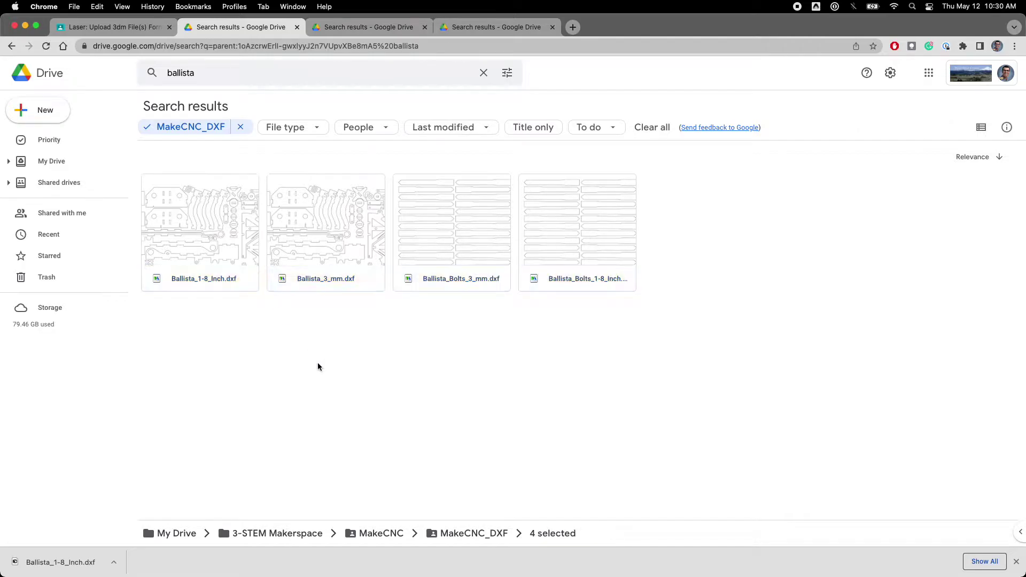
left_click(250, 231)
right_click(187, 207)
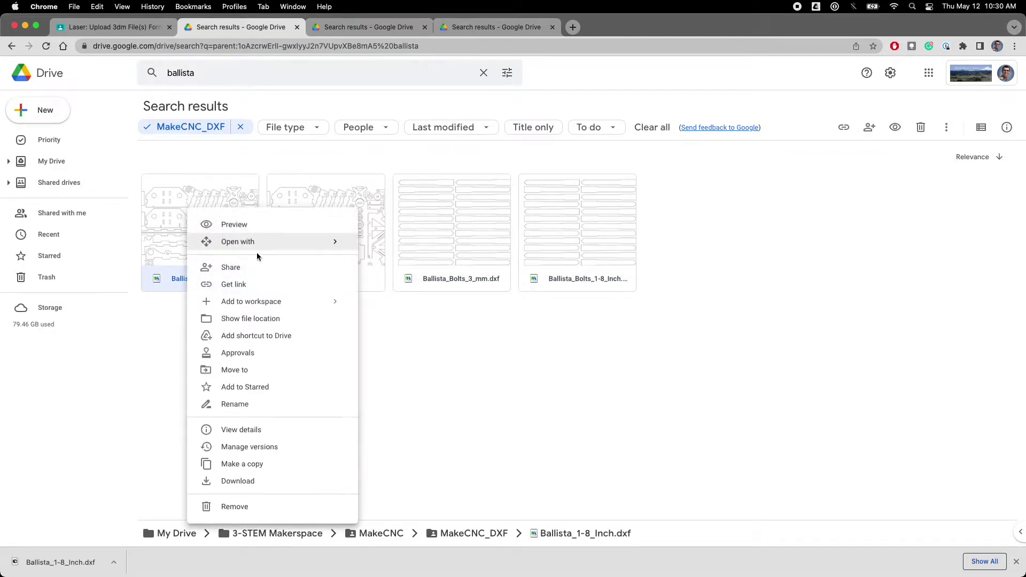
left_click(251, 481)
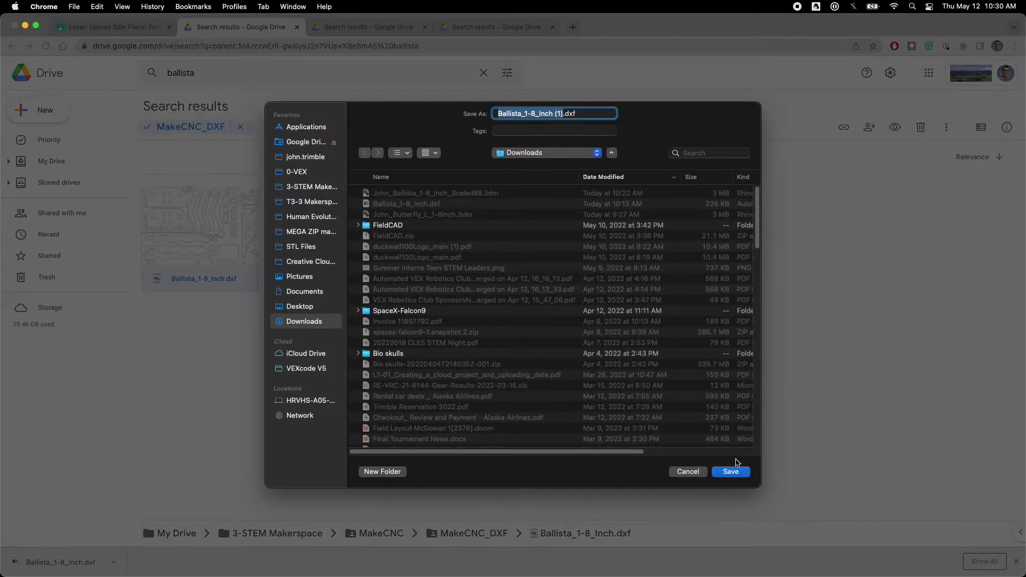
left_click(731, 473)
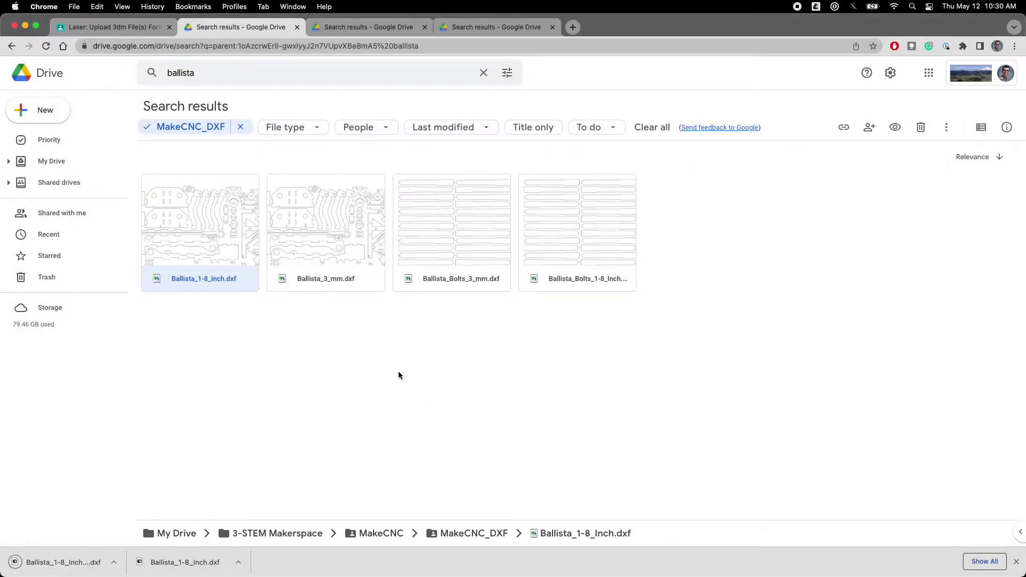
Step: Open Ballista_1-8_Inch (1).dxf in Rhino with Inches as the model units
key("ctrl+Up")
left_click(335, 234)
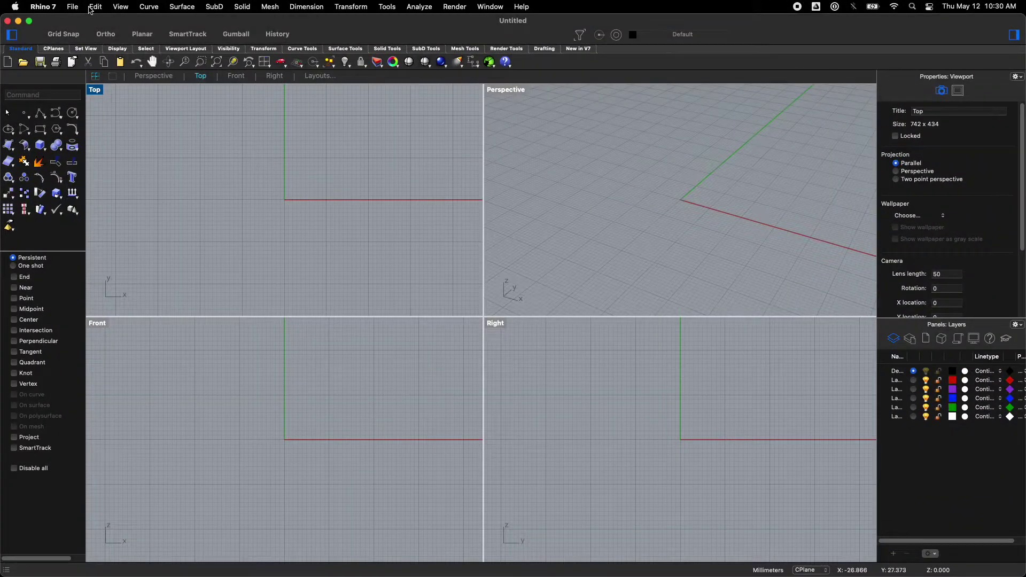
left_click(79, 11)
left_click(72, 6)
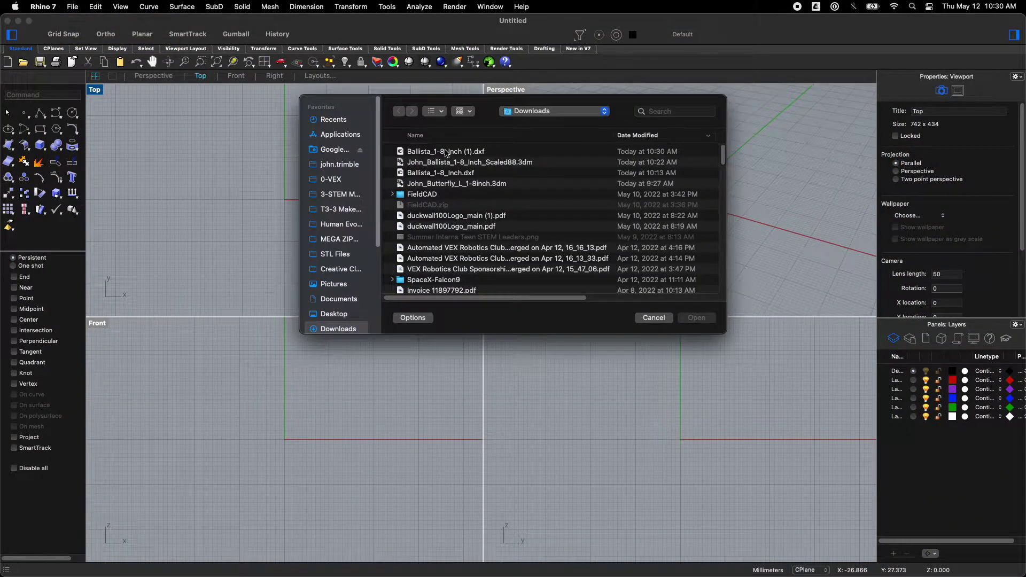
left_click(446, 153)
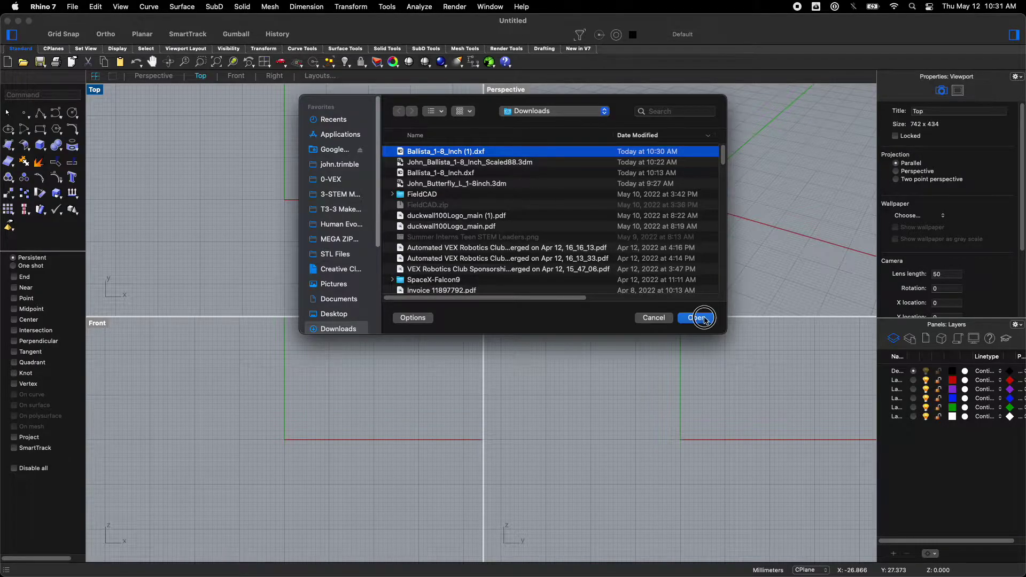
left_click(704, 317)
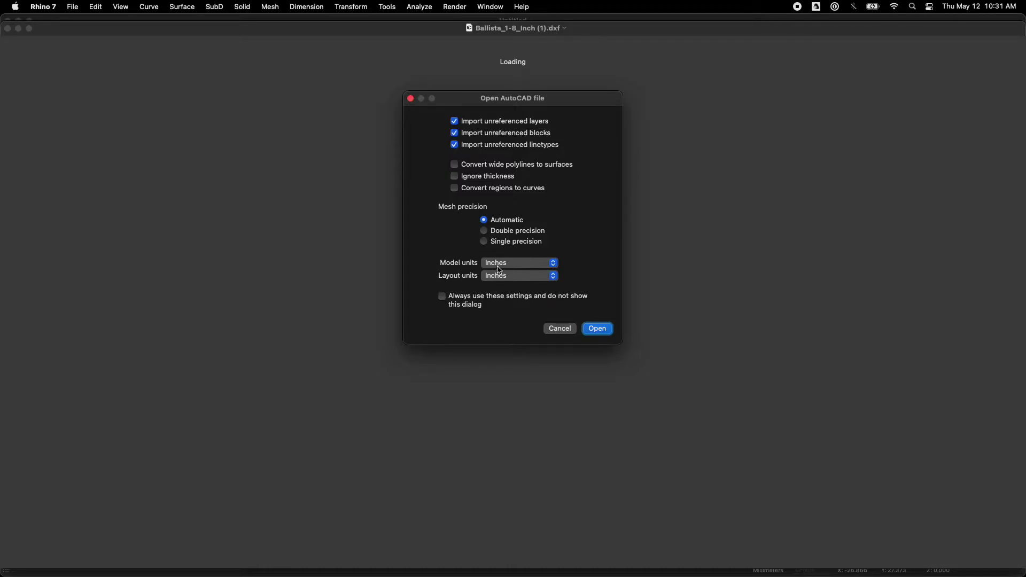
left_click(596, 328)
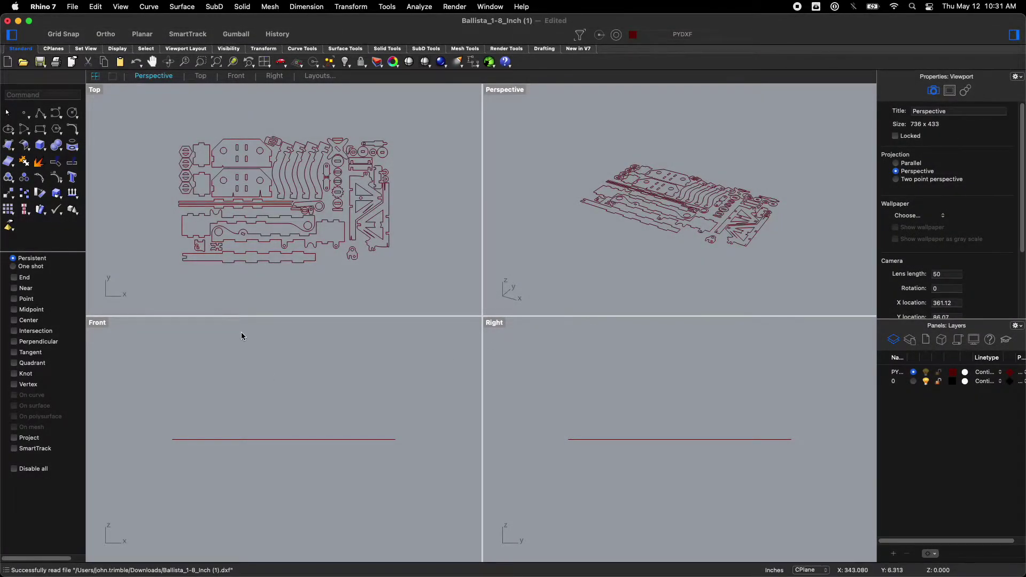
Step: Maximize the Top view and draw a 24 by 16 inch rectangle starting below-left of the parts
left_click(94, 90)
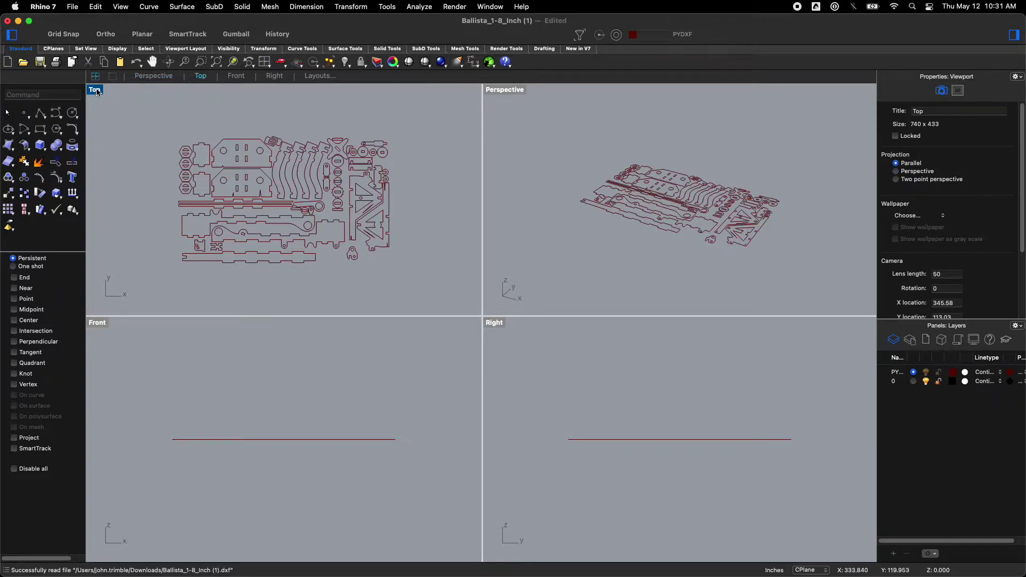
double_click(95, 90)
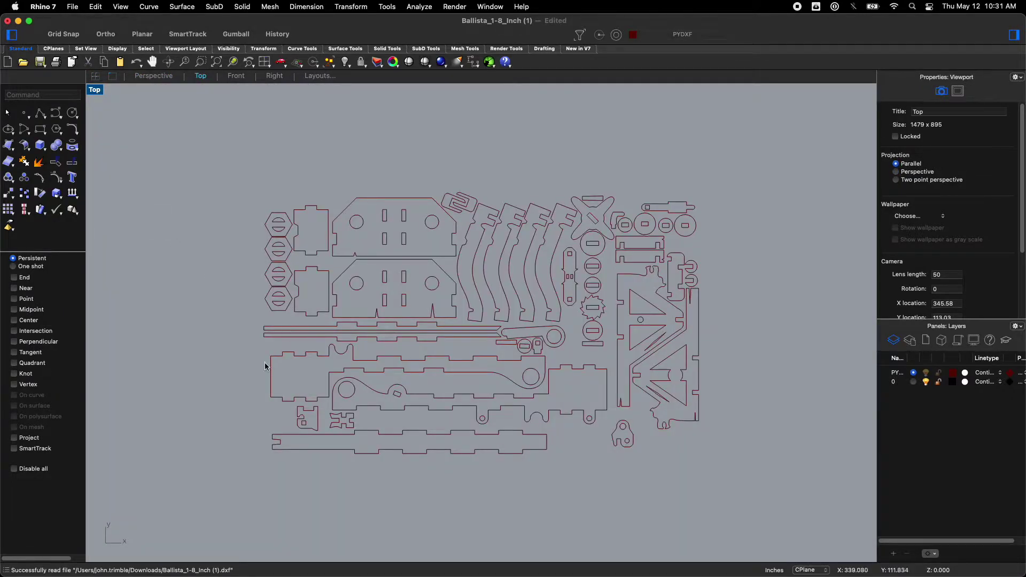
left_click(41, 130)
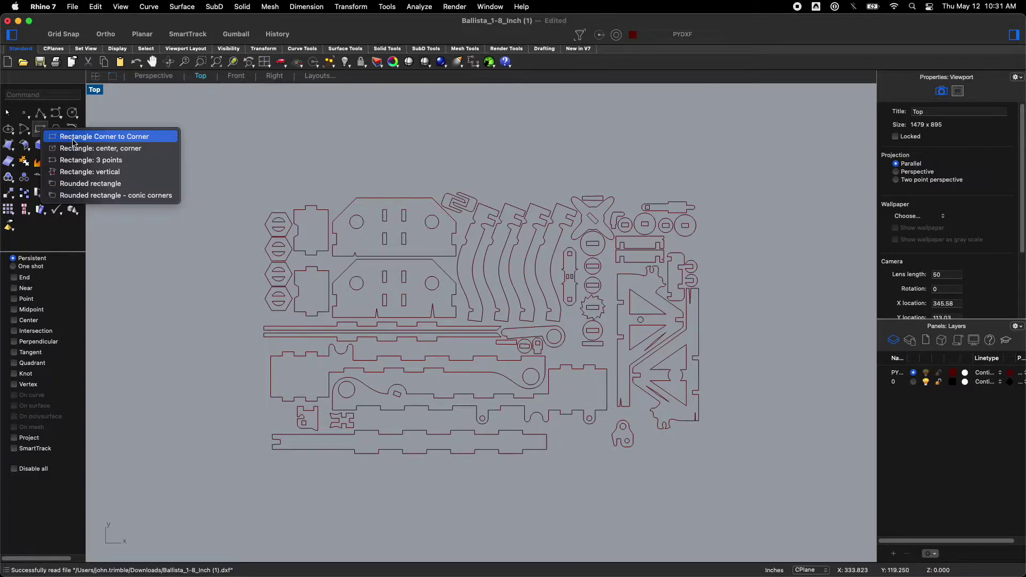
left_click(73, 138)
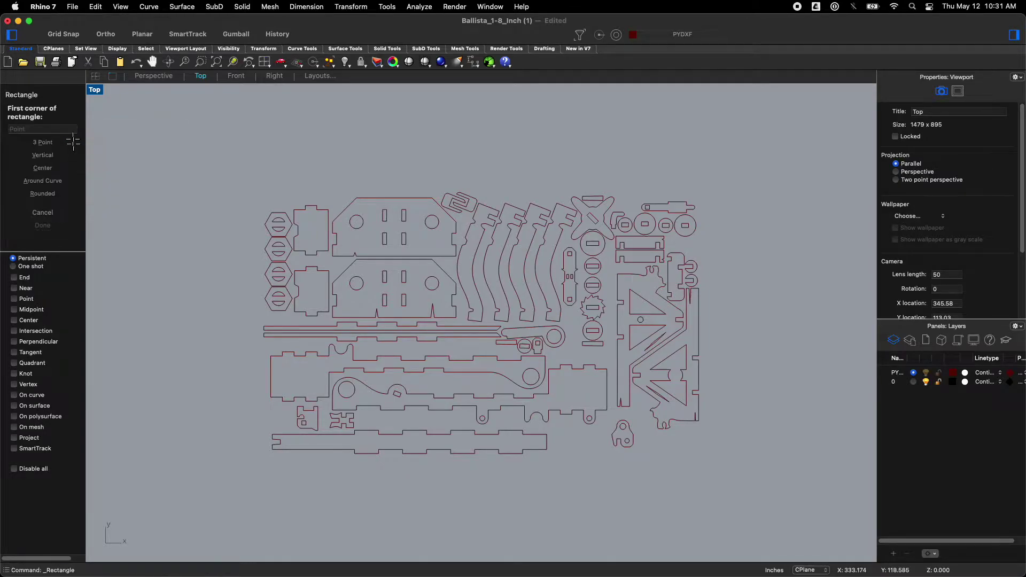
left_click(256, 462)
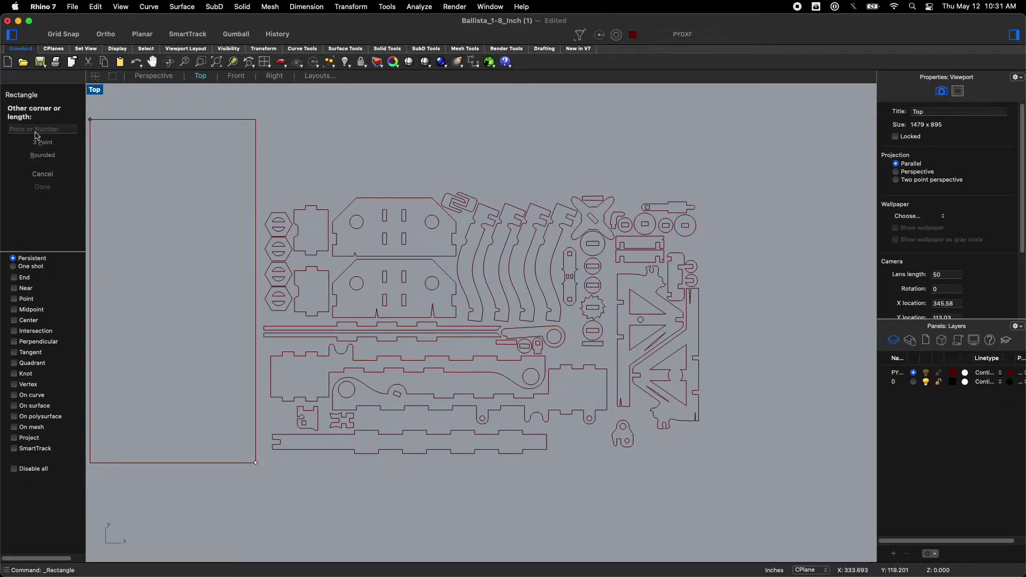
type("24")
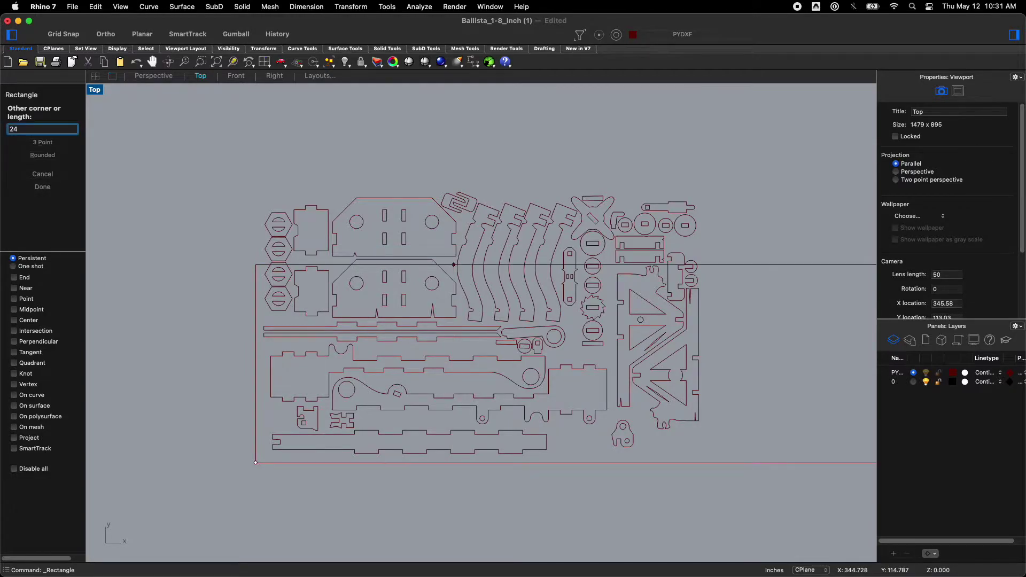
key("Return")
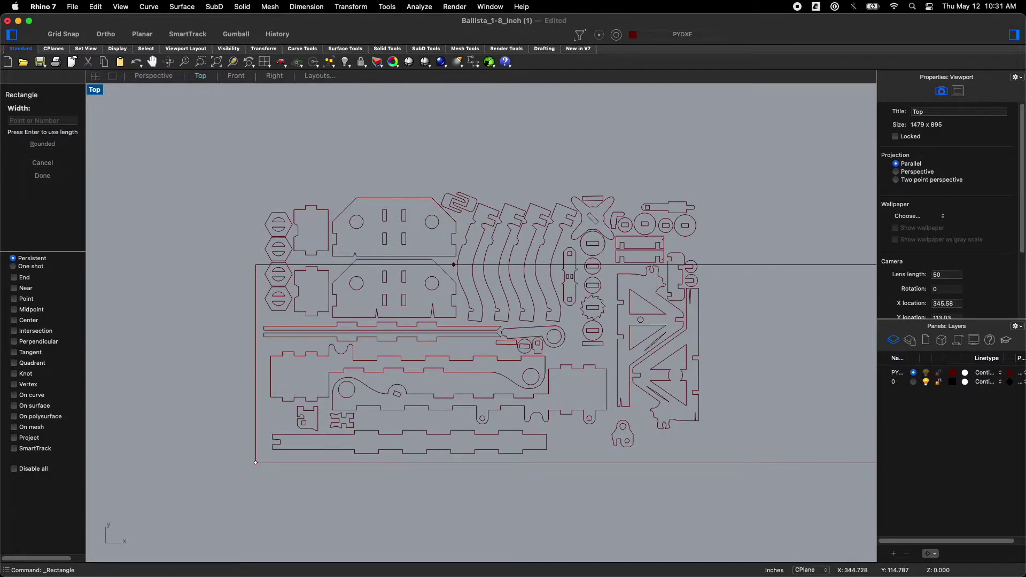
type("16")
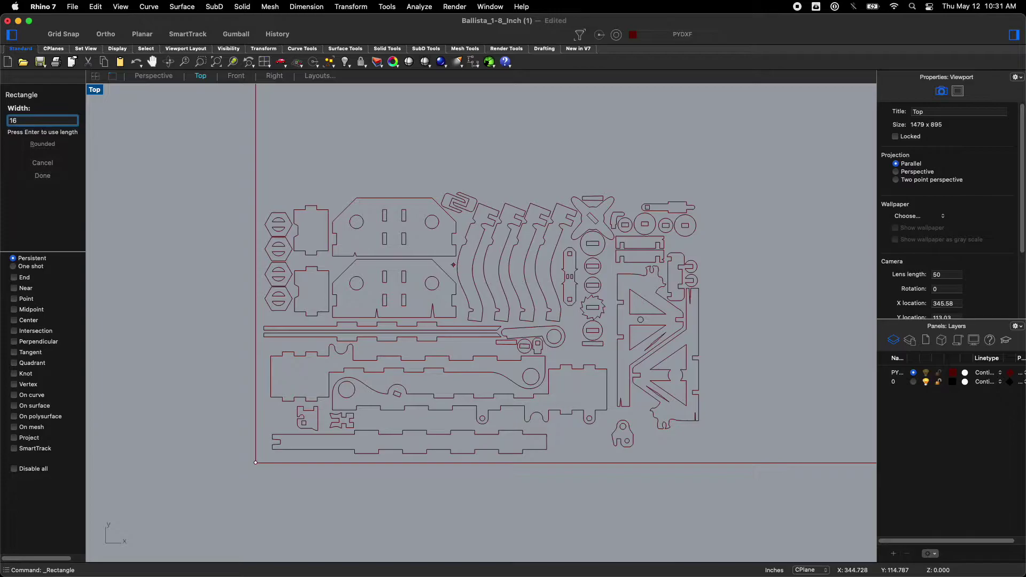
key("Return")
Step: Zoom and pan the Top view so the whole board rectangle is centred
scroll(687, 372, "down", 5)
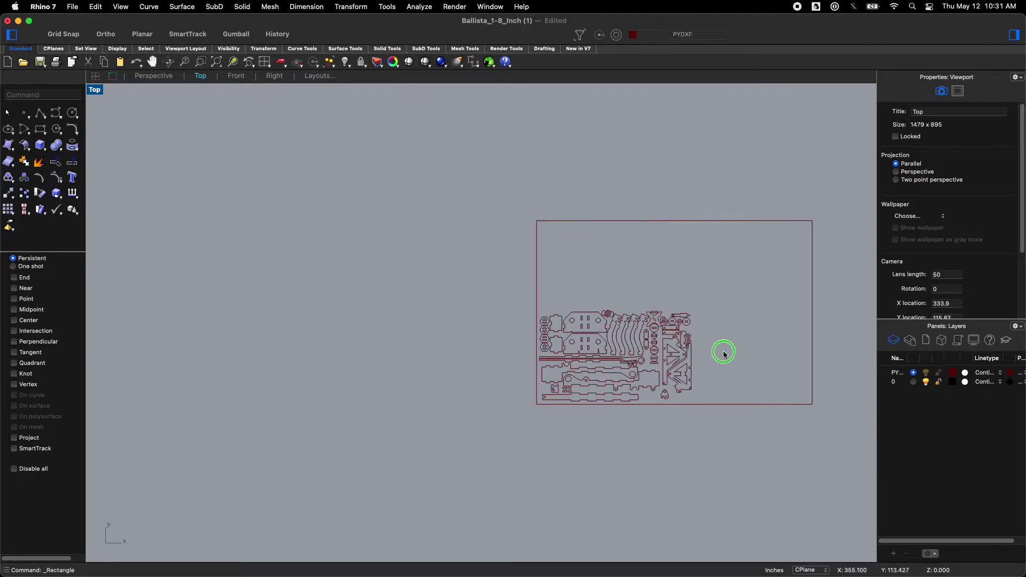
right_click_drag(722, 350, 491, 374)
scroll(479, 372, "up", 3)
scroll(478, 372, "up", 2)
right_click_drag(448, 346, 491, 345)
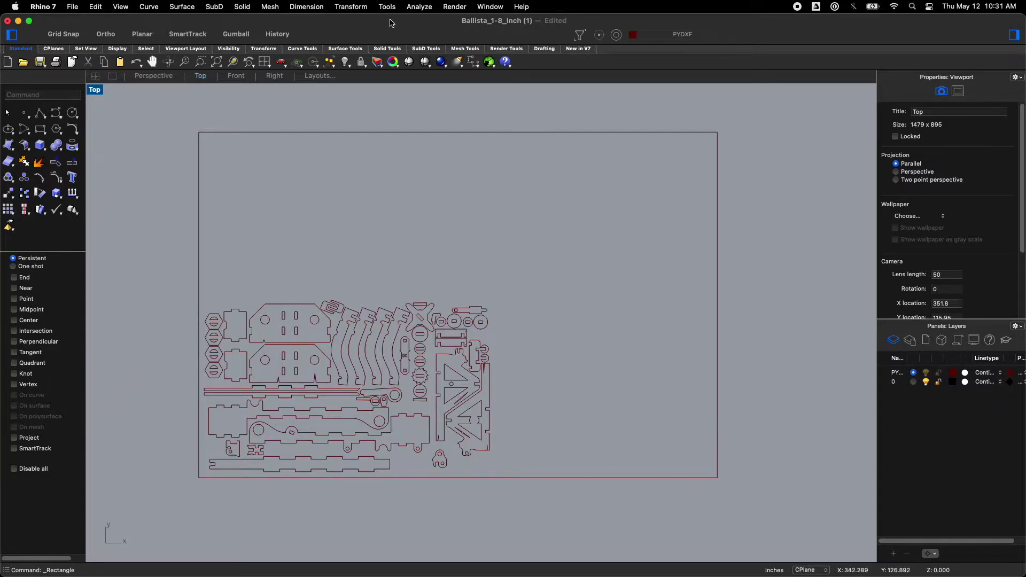
Step: Measure the board rectangle edge to edge, reading 24.016 inches
left_click(418, 6)
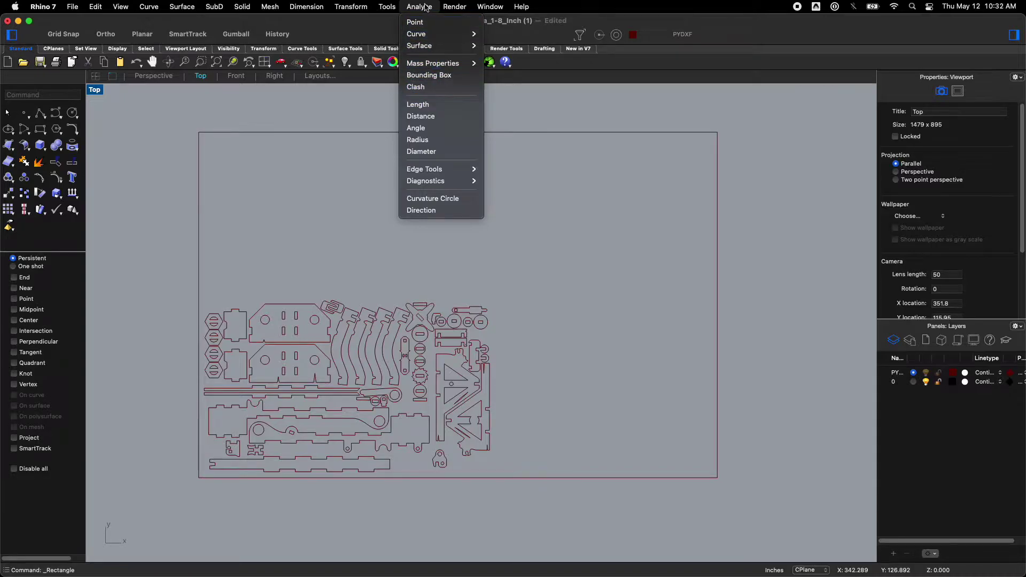
left_click(422, 116)
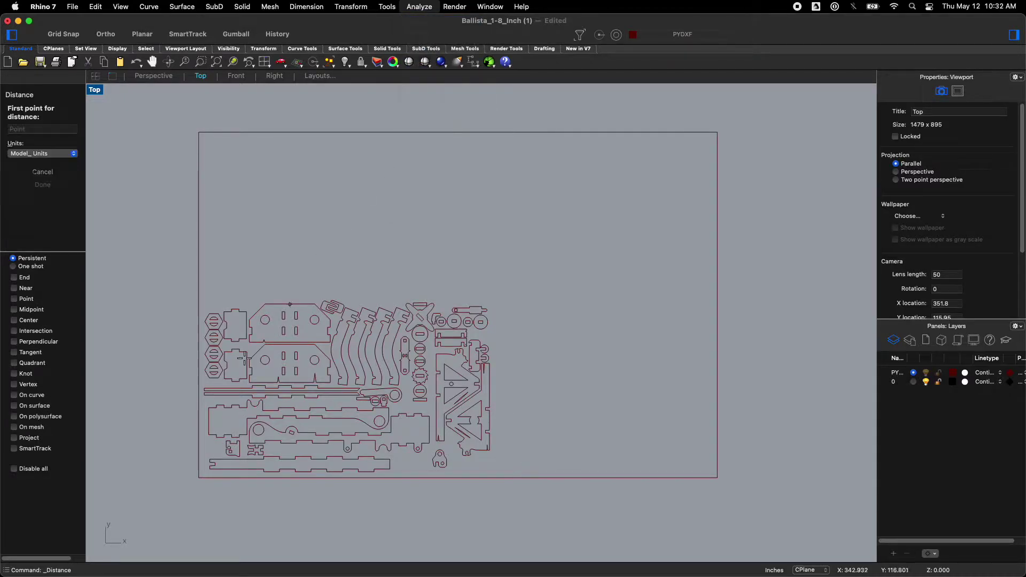
left_click(199, 386)
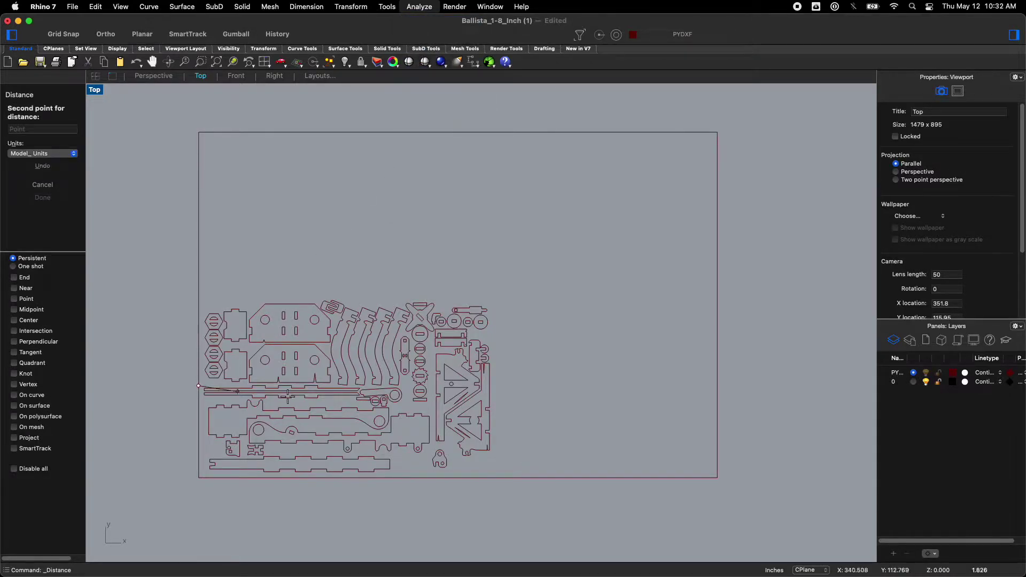
left_click(718, 388)
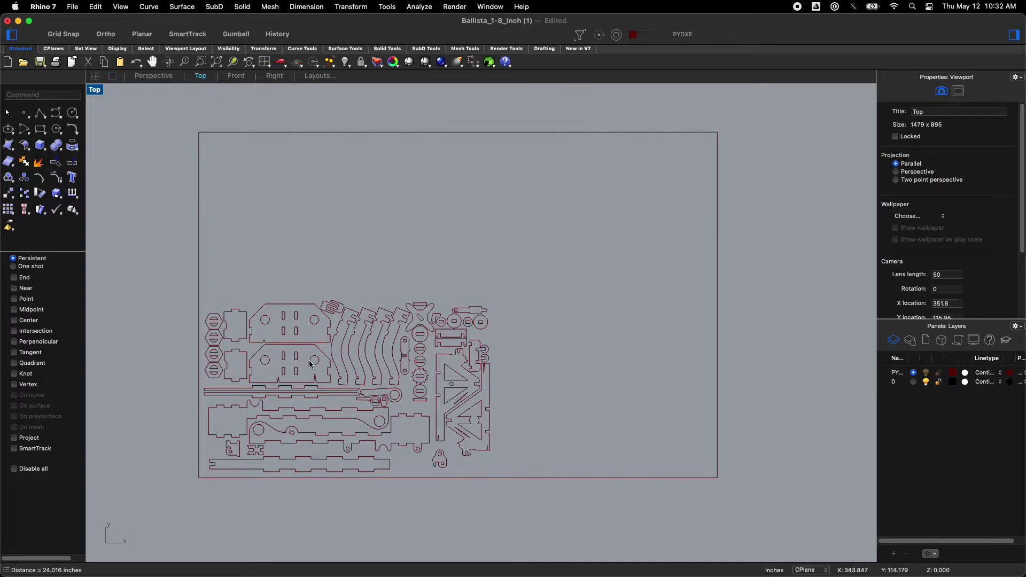
Step: Select the board rectangle and set its display colour to blue (#0000FF)
left_click(251, 132)
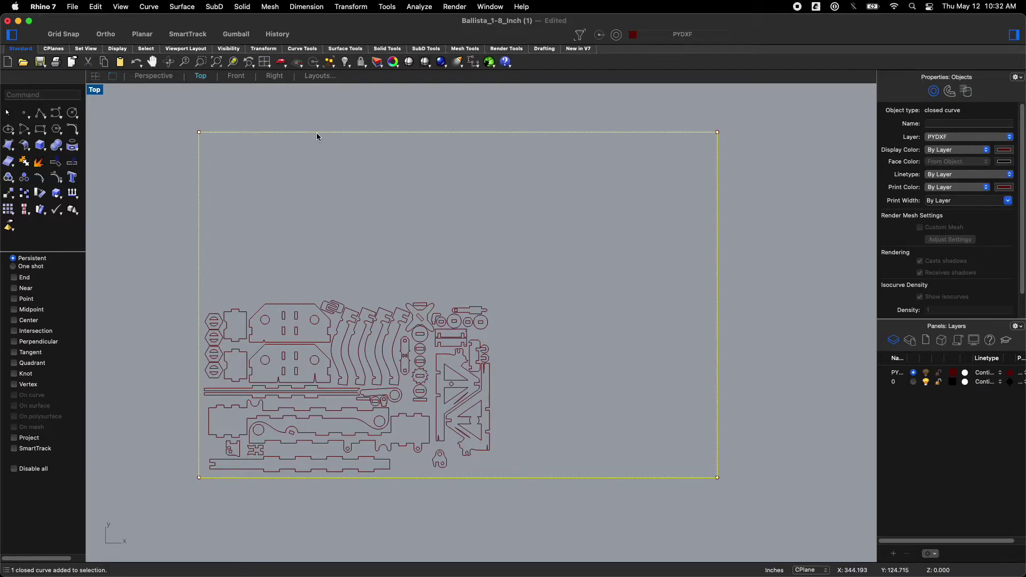
left_click(1005, 153)
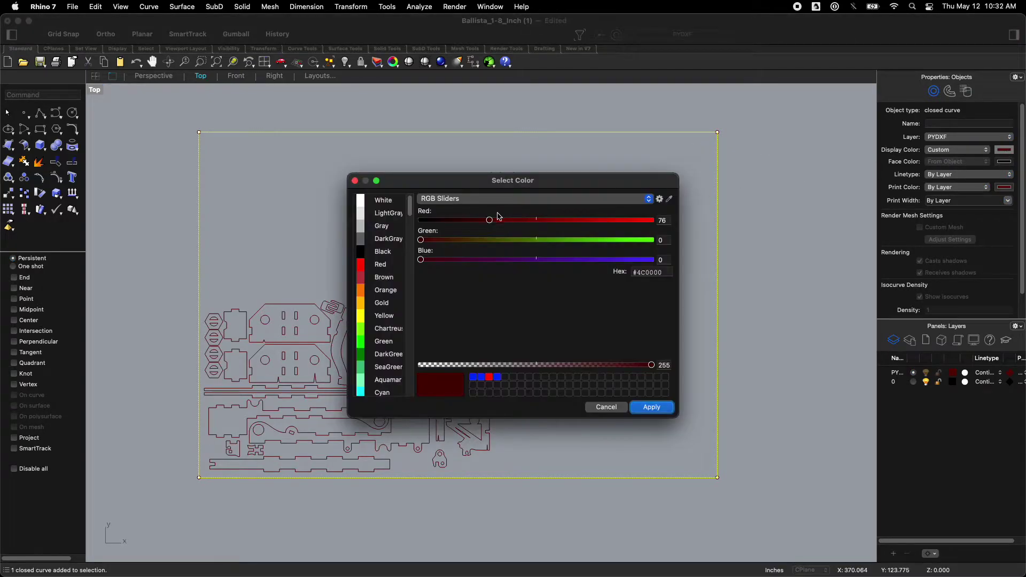
scroll(390, 235, "down", 5)
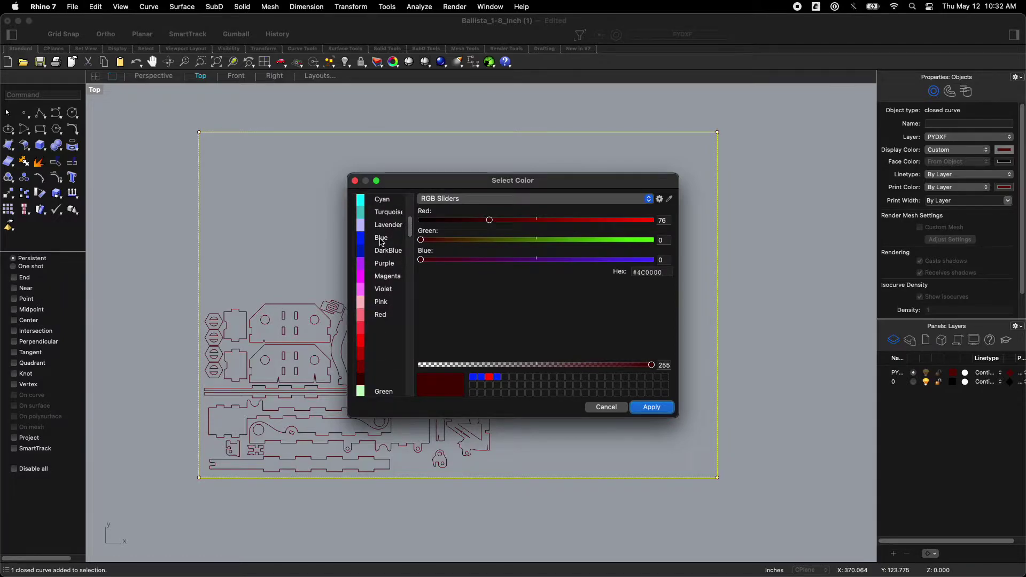
left_click(381, 239)
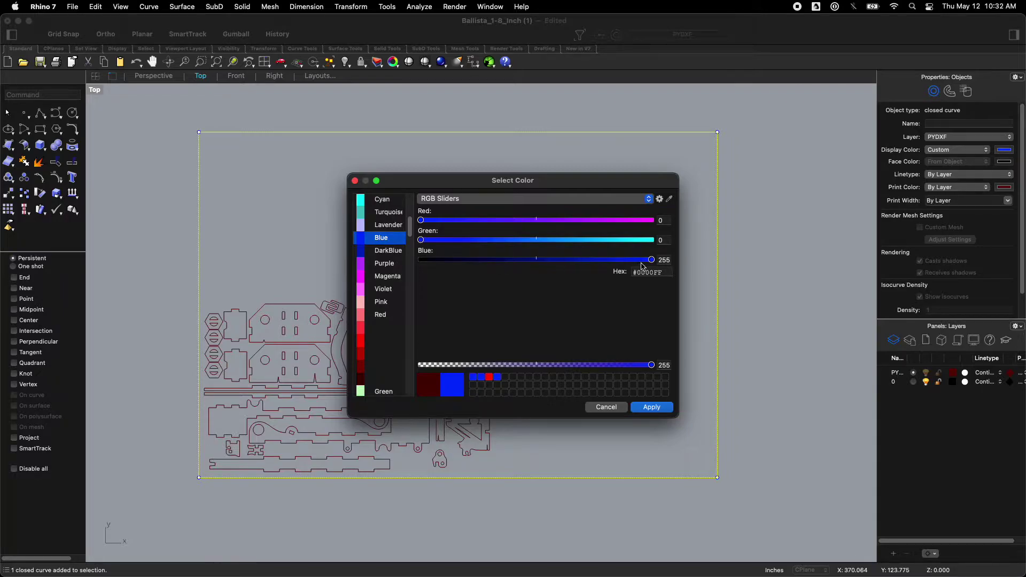
left_click(650, 200)
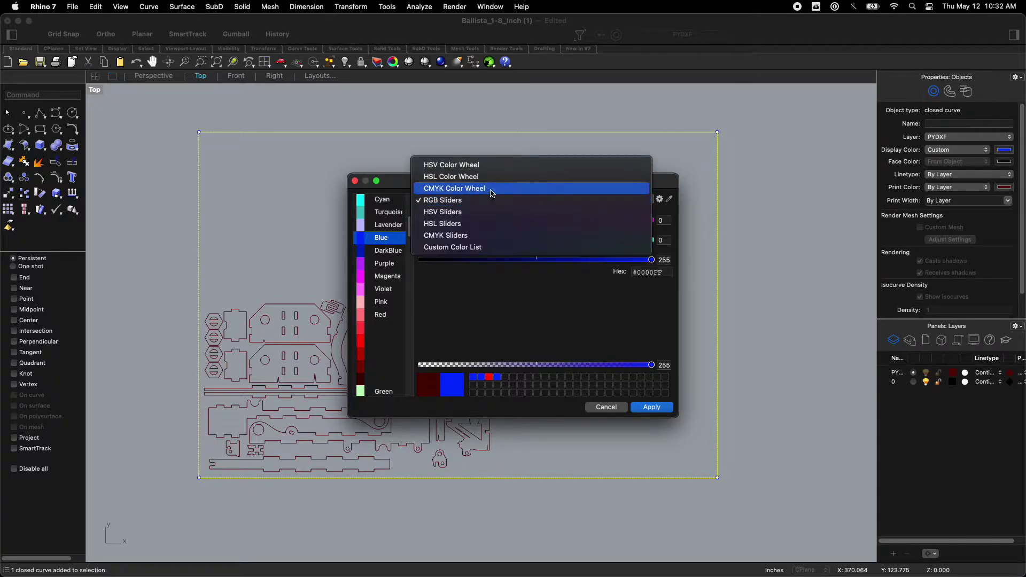
left_click(460, 200)
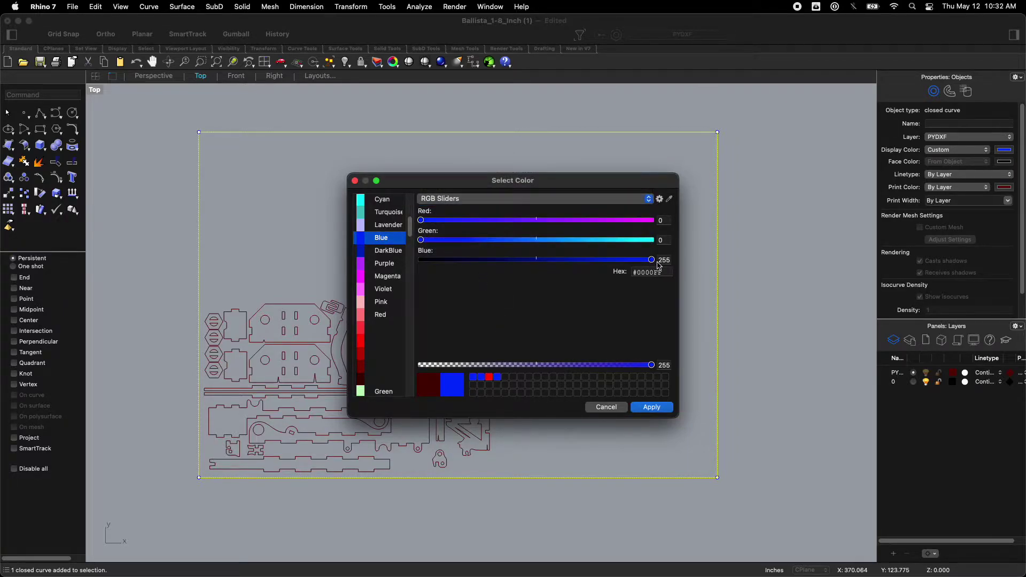
left_click(654, 408)
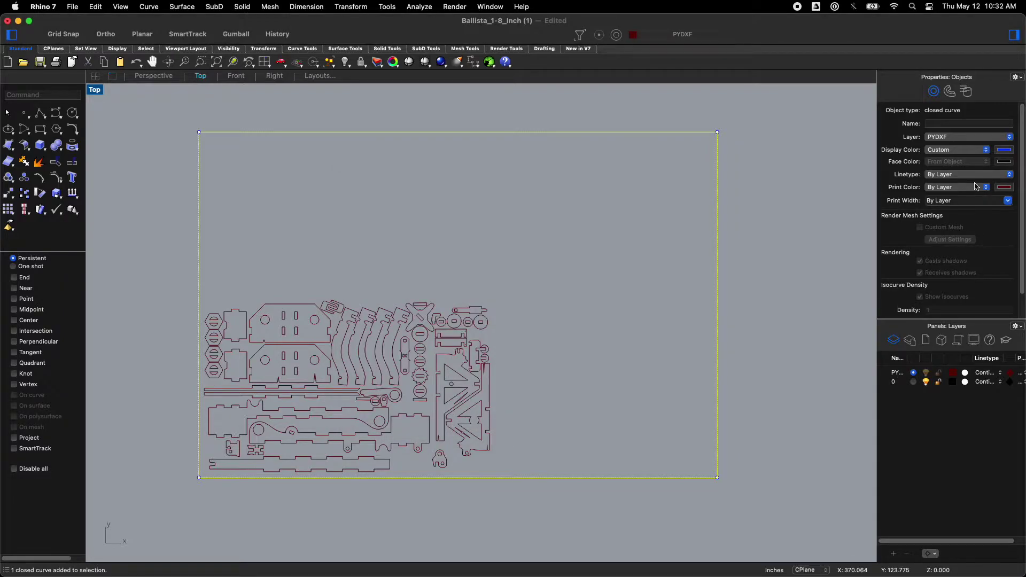
Step: Set the rectangle's print colour to blue as well, then deselect it
left_click(1005, 188)
scroll(410, 205, "down", 5)
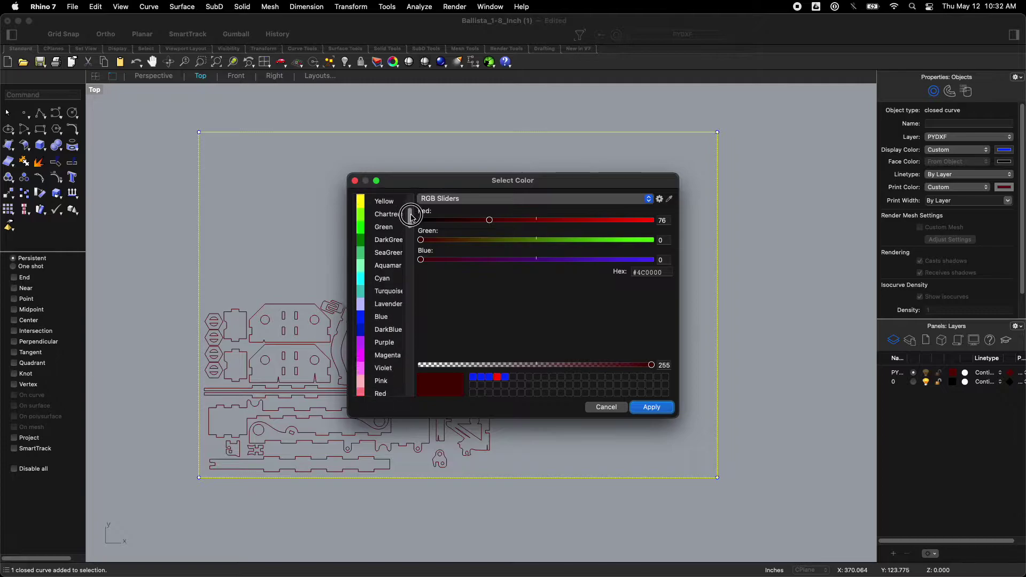
left_click(381, 281)
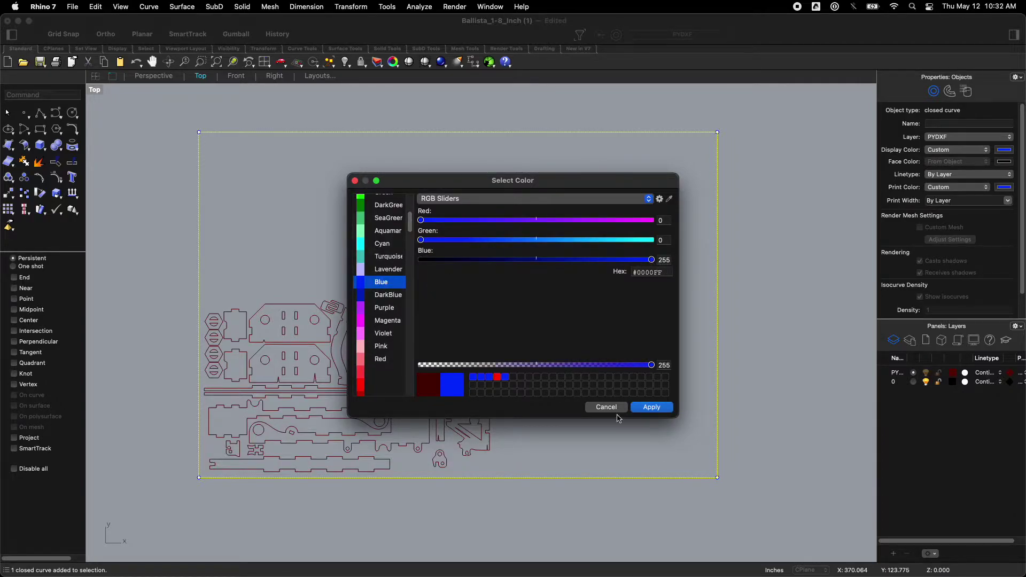
left_click(652, 408)
key("Escape")
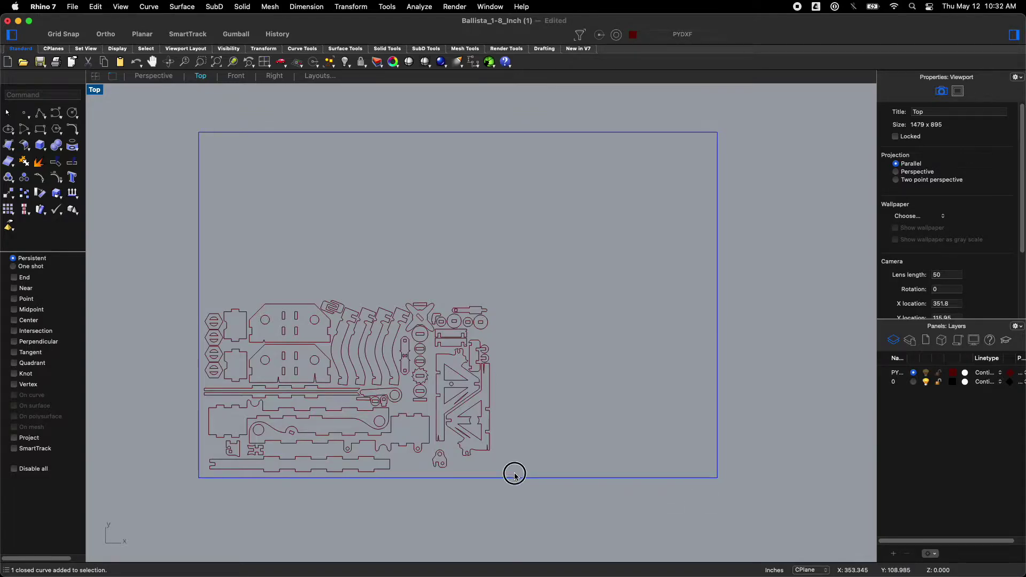
Step: Window-select all 100 ballista parts and set their display colour to red (#FF0000)
left_click_drag(515, 474, 205, 305)
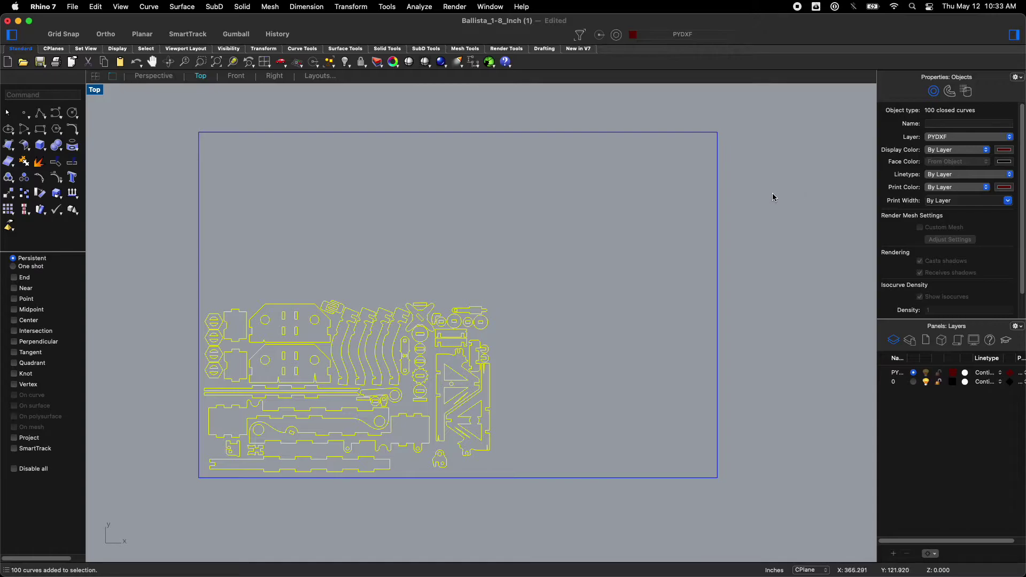
left_click(1004, 150)
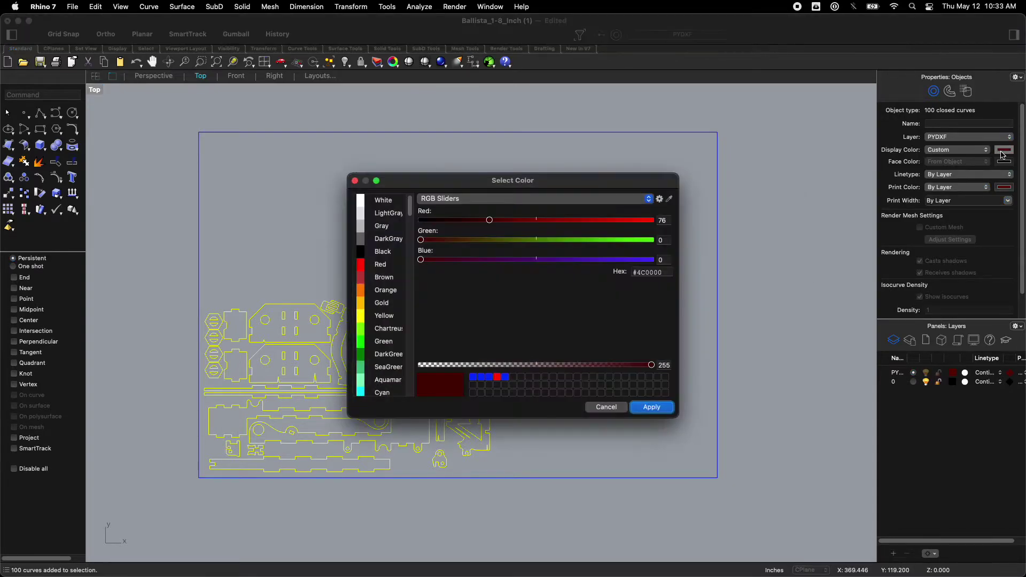
left_click(362, 265)
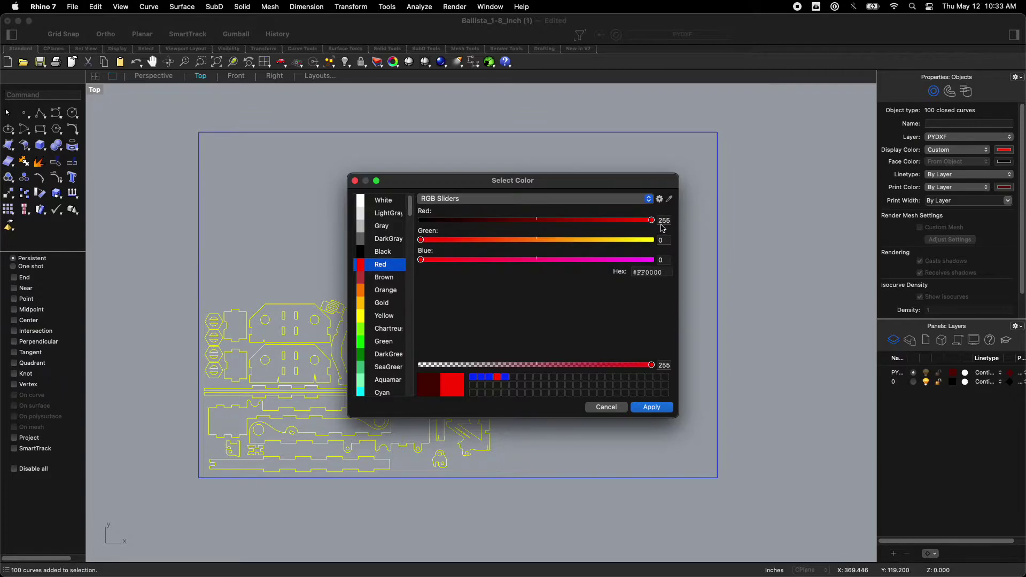
left_click(655, 407)
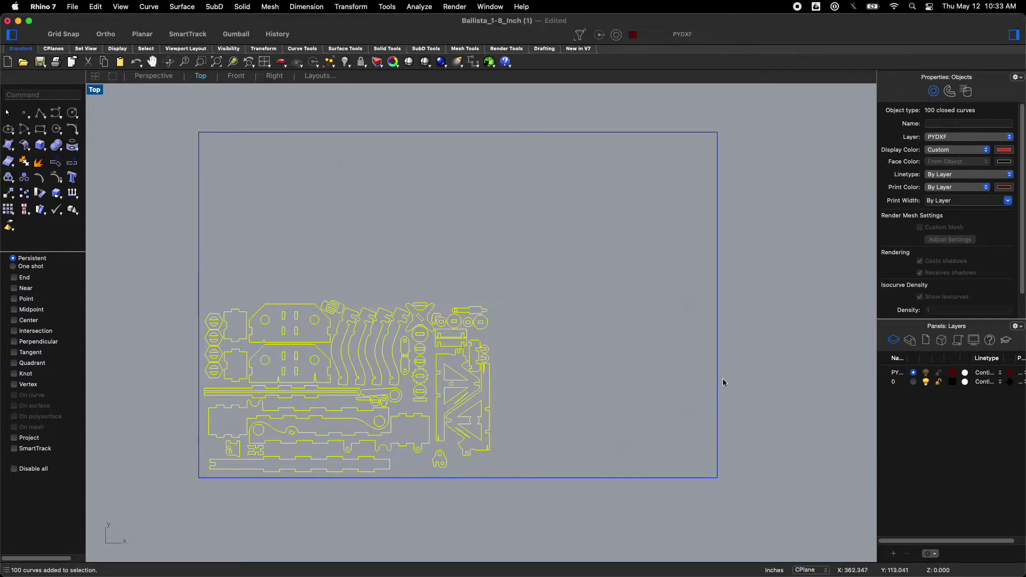
Step: Give the parts a red print colour too, then deselect them
left_click(1009, 187)
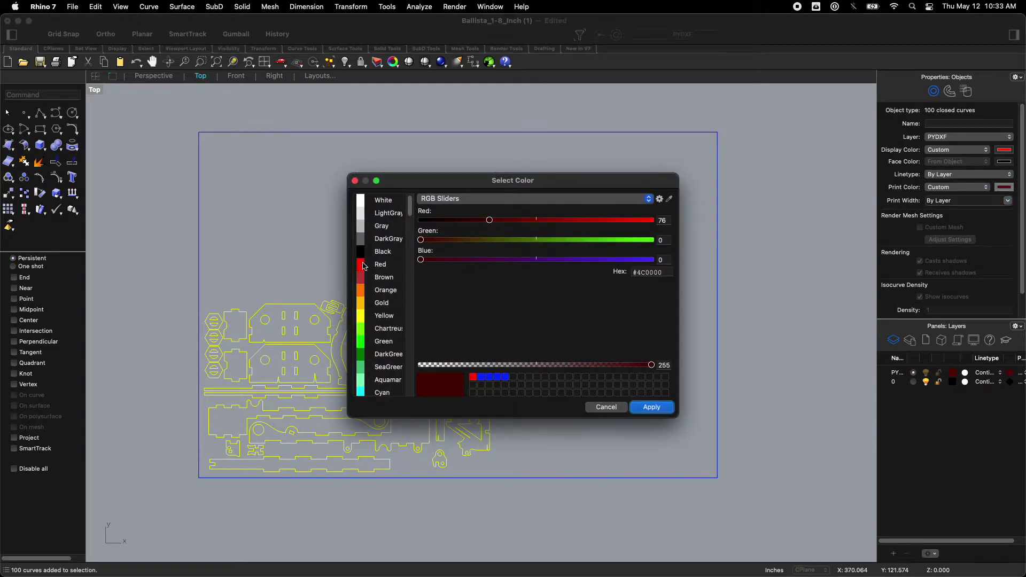
left_click(364, 265)
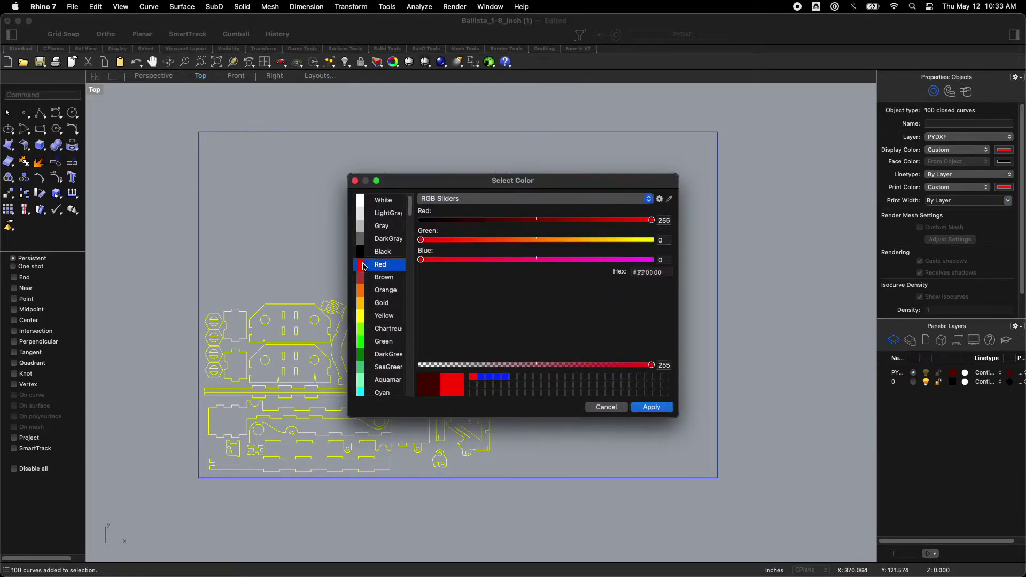
left_click(650, 407)
left_click(570, 354)
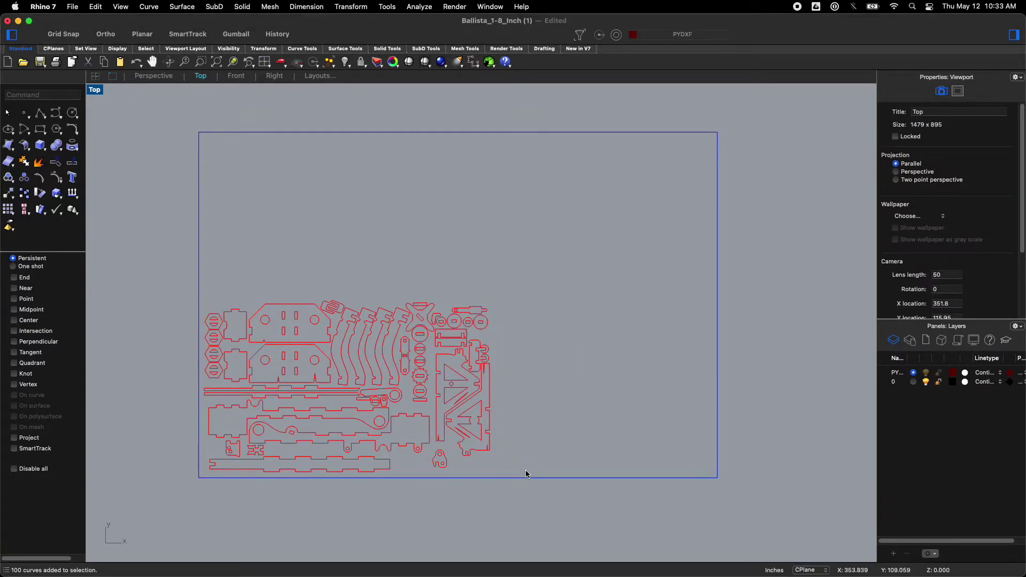
Step: Select the ballista parts and move them up and right toward the board's centre
left_click_drag(522, 476, 206, 304)
key("super+z")
left_click(512, 457)
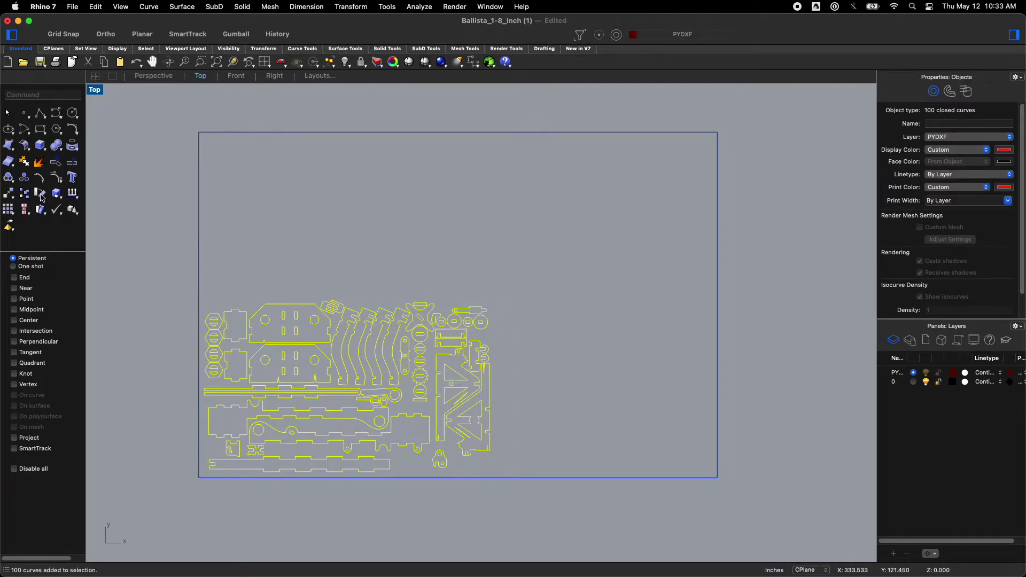
left_click(9, 198)
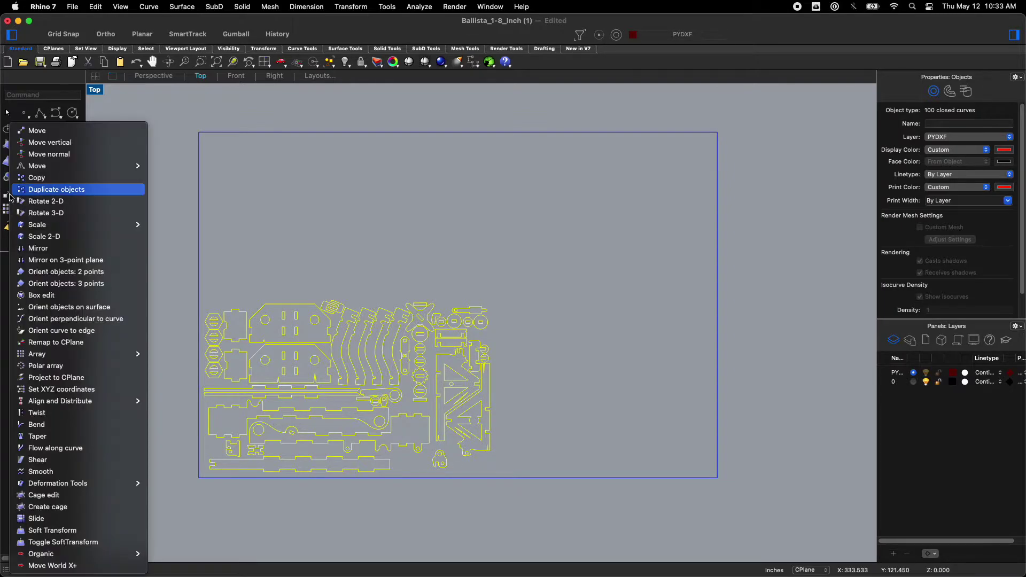
left_click(7, 198)
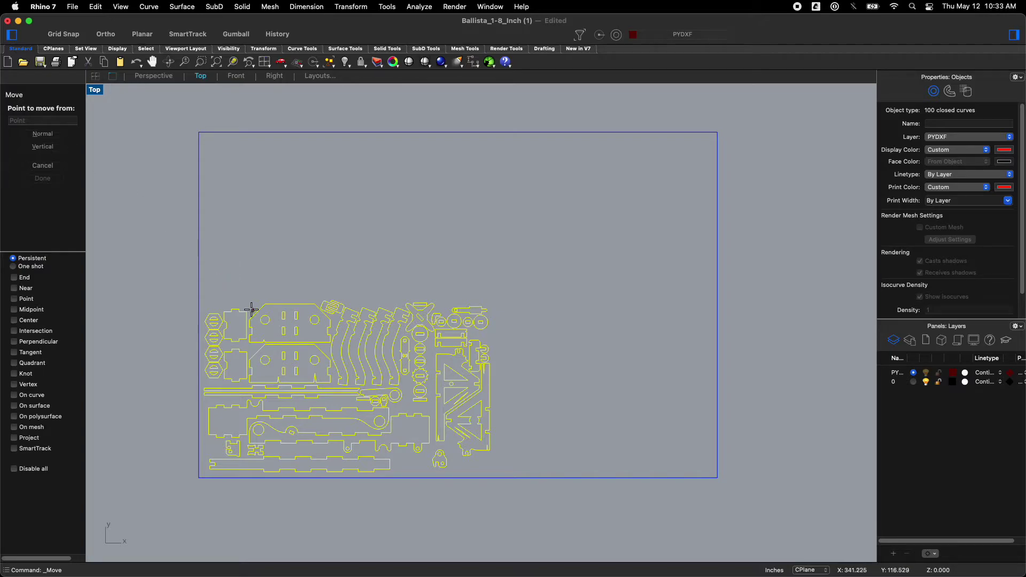
left_click(358, 397)
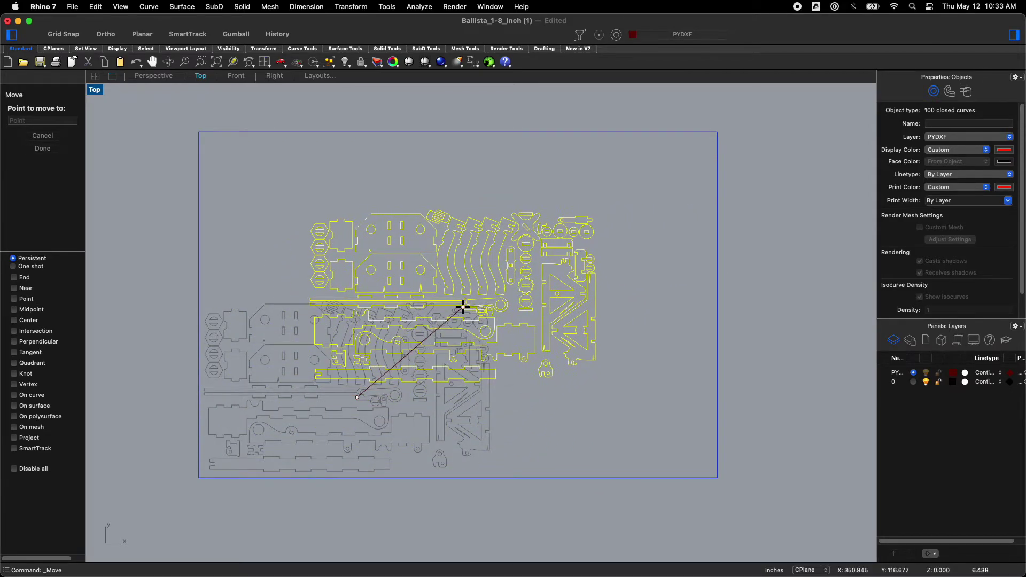
left_click(463, 307)
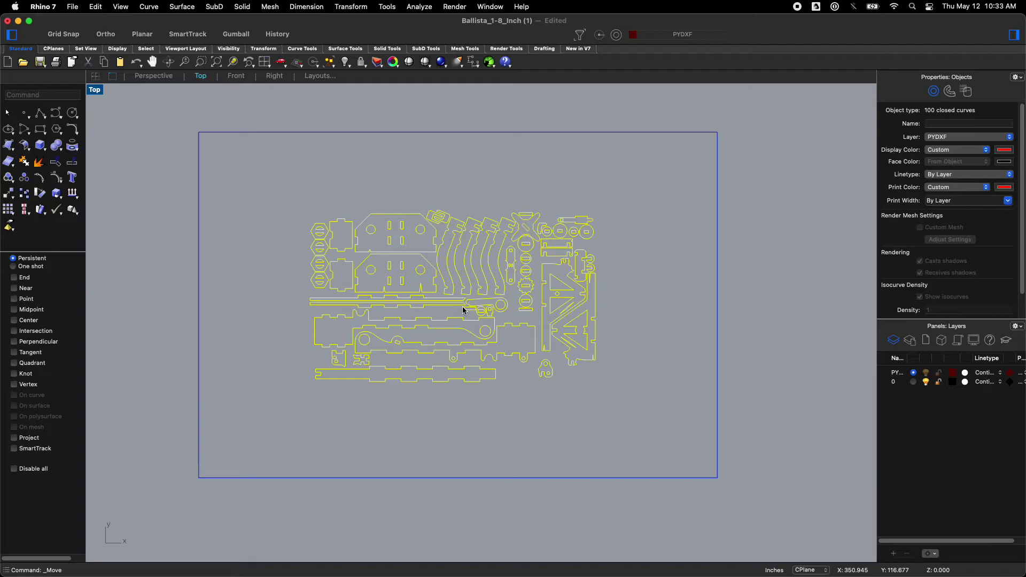
Step: Window-select all 100 part curves and rotate them about -90° around a centre point
left_click(287, 316)
left_click_drag(275, 179, 635, 427)
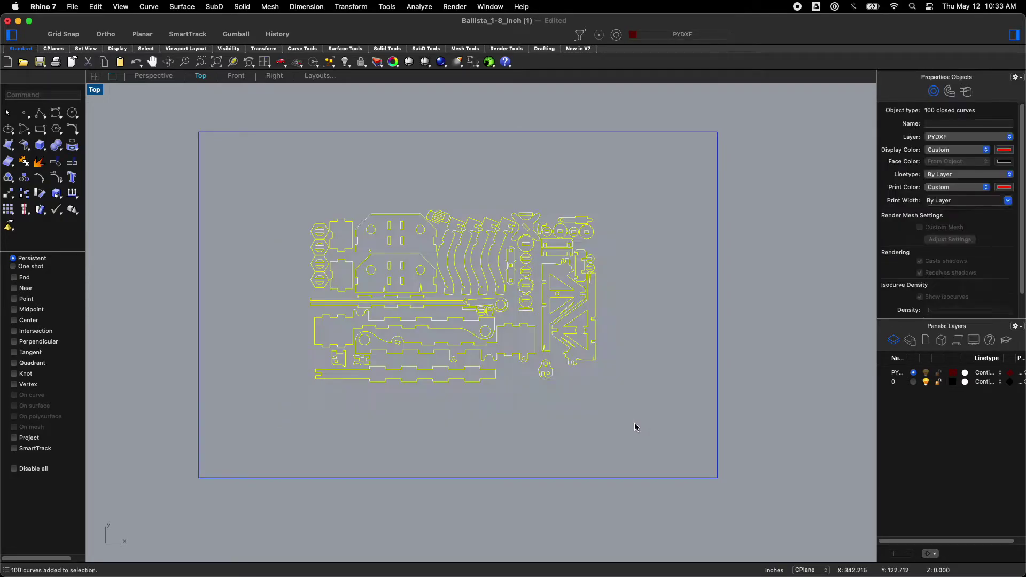
left_click(41, 193)
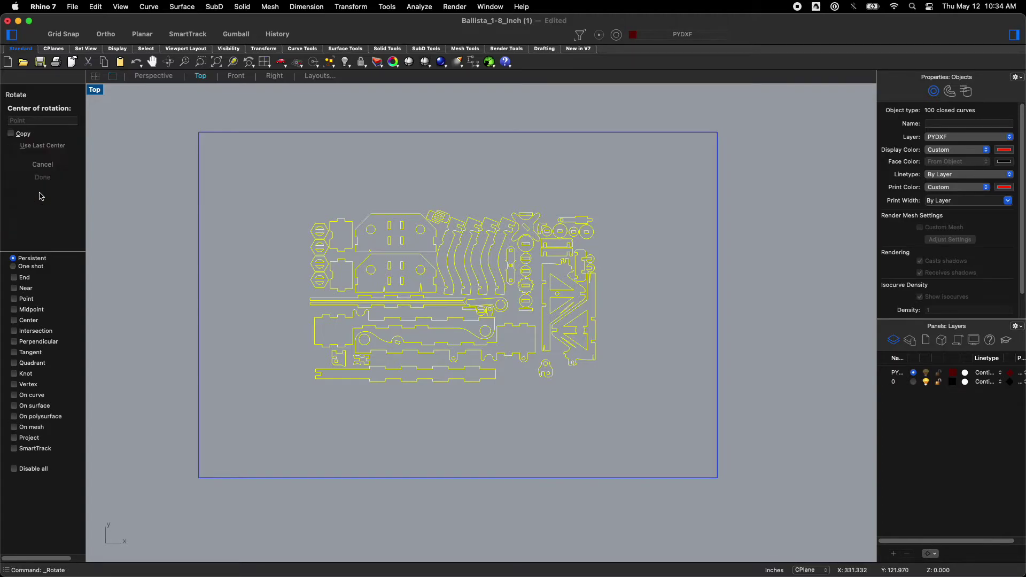
left_click(458, 297)
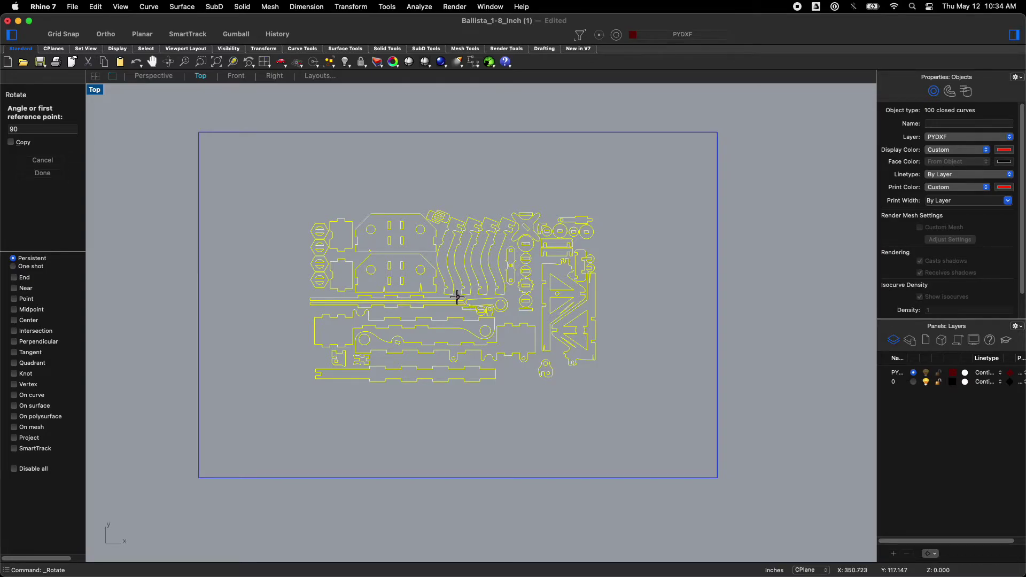
left_click(585, 323)
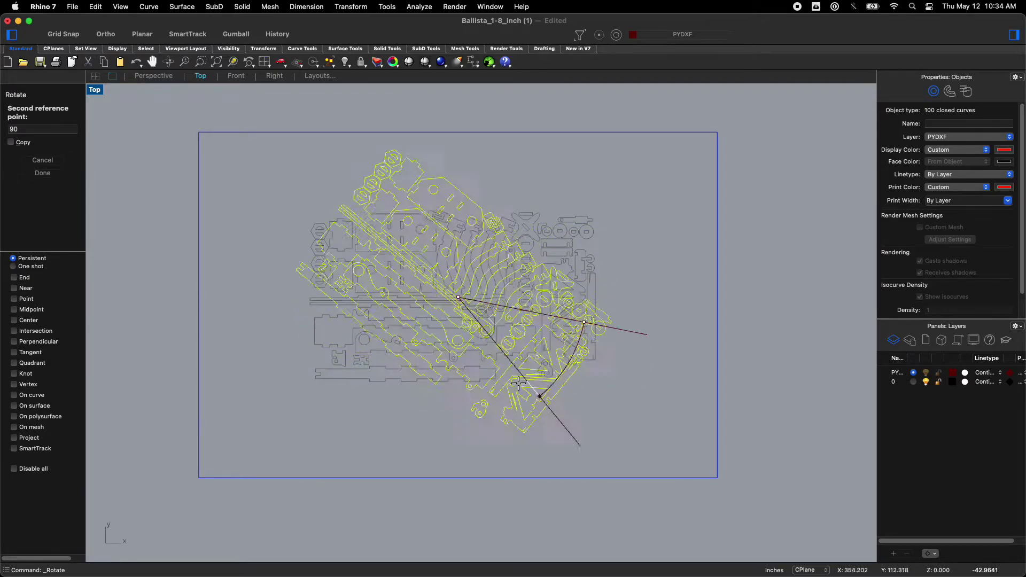
left_click(426, 457)
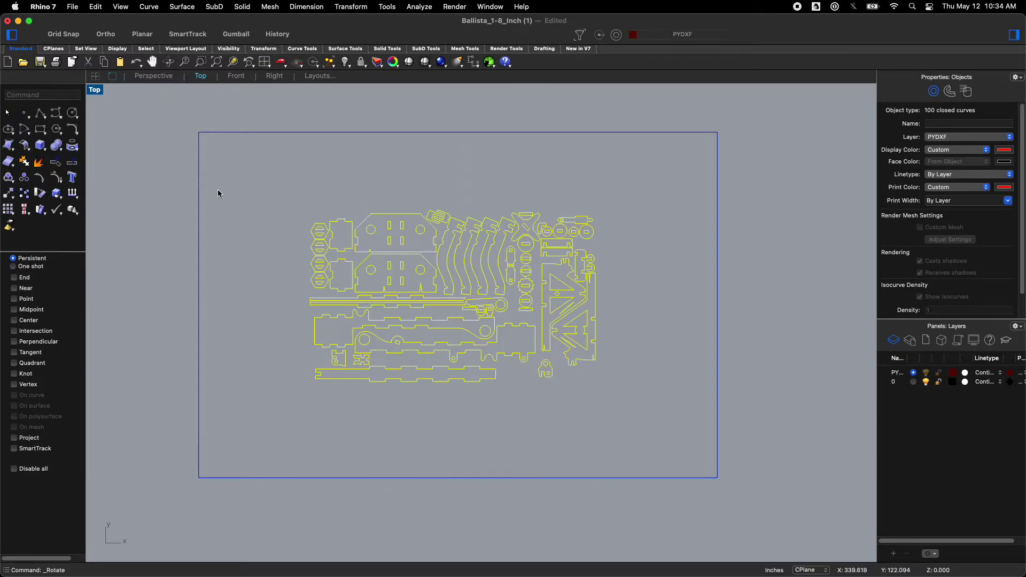
Step: Rotate the parts again by 90° about their centre, then deselect them
left_click(41, 193)
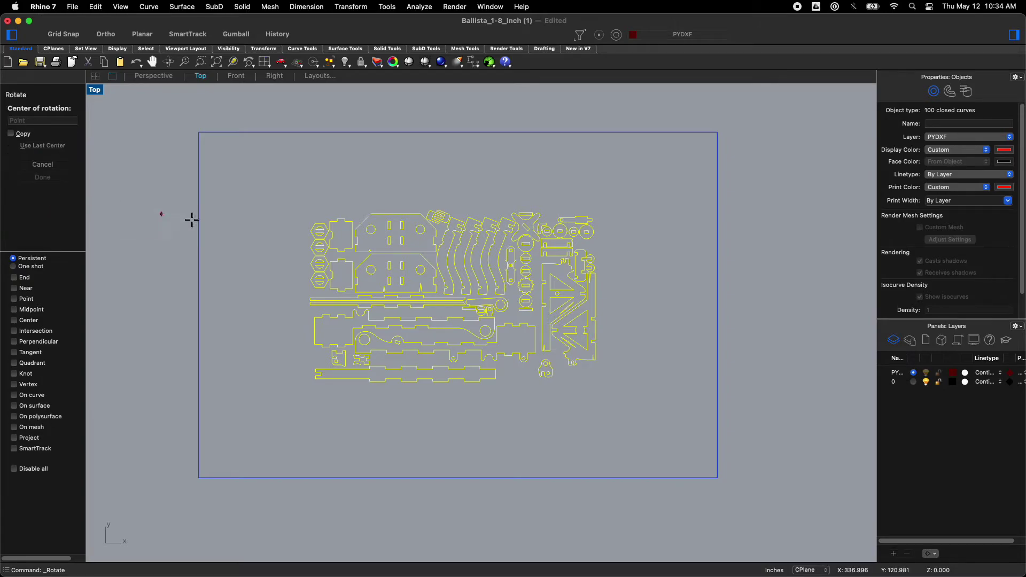
left_click(456, 294)
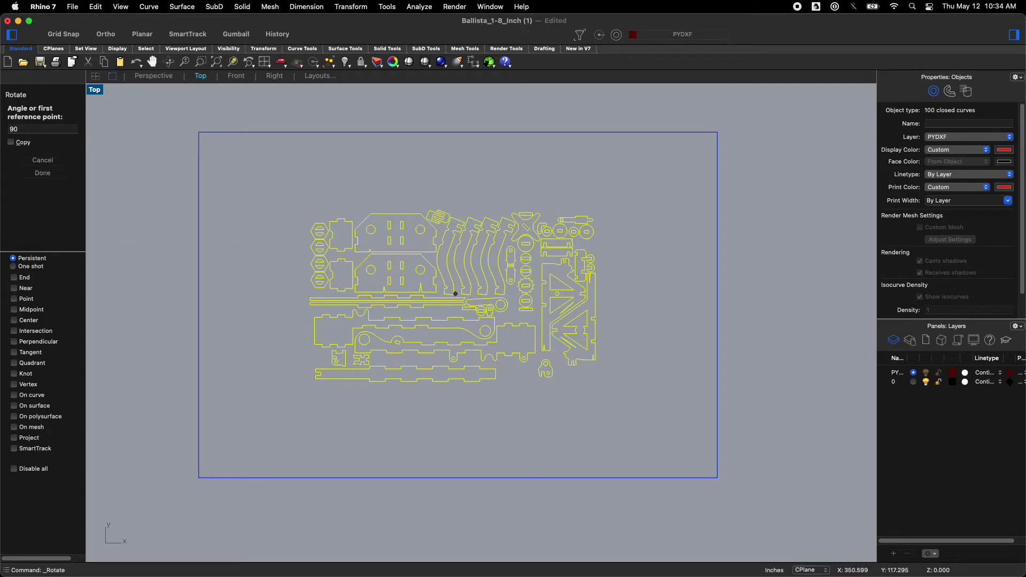
key("Return")
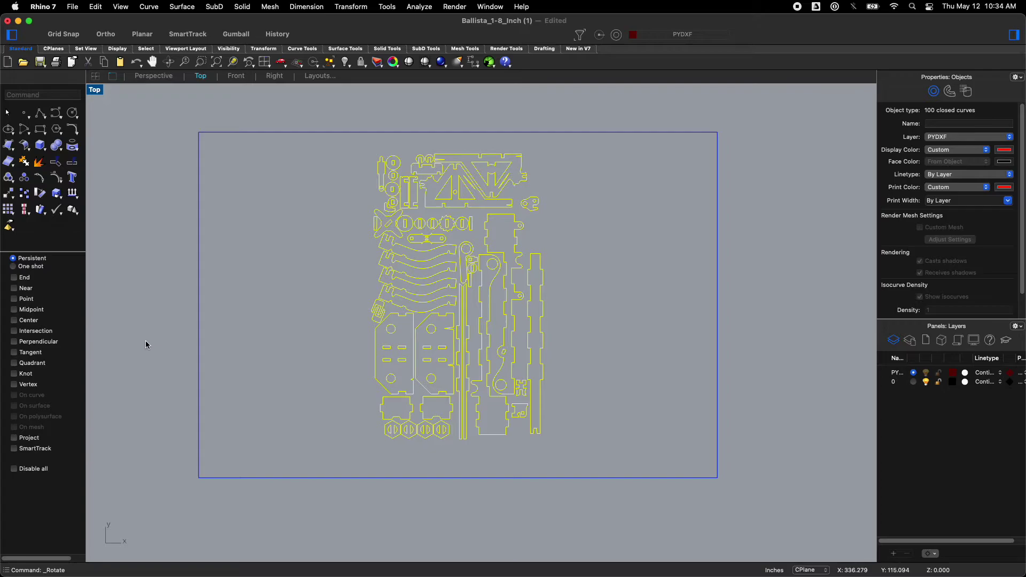
left_click(213, 342)
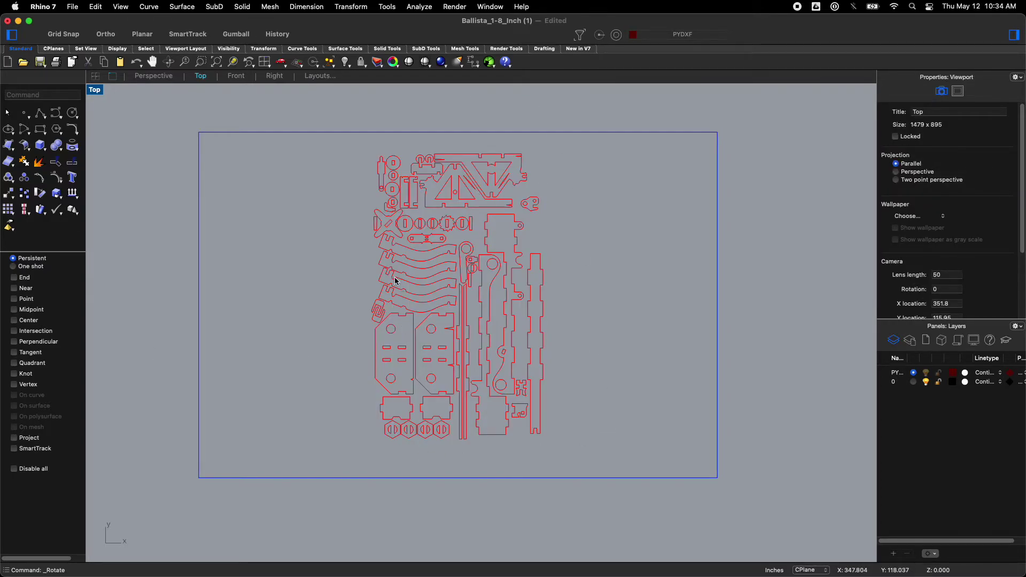
Step: Zoom in close on a slot notch of one part
scroll(390, 274, "up", 10)
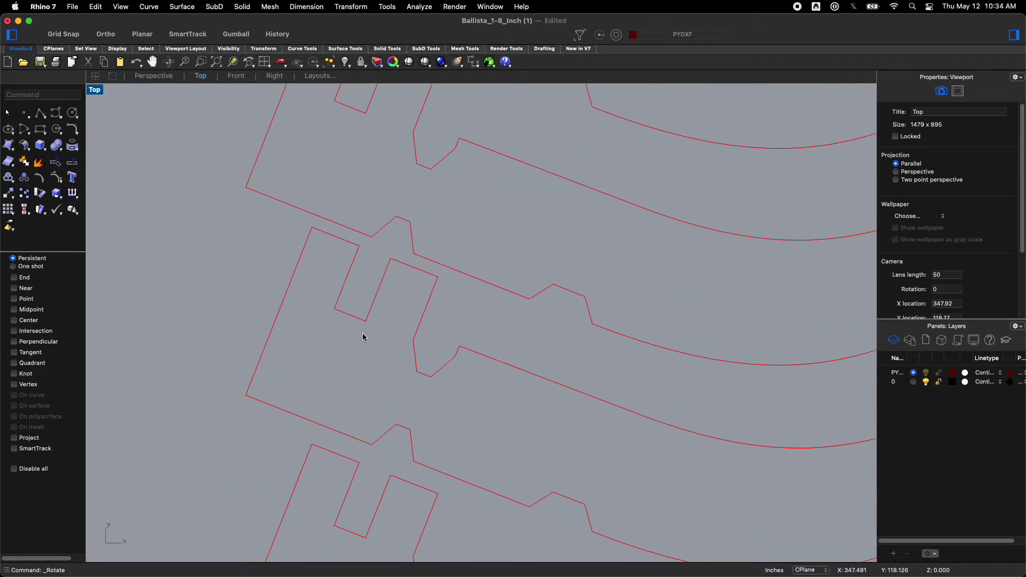
scroll(348, 291, "up", 5)
scroll(351, 289, "up", 2)
right_click_drag(350, 290, 420, 323)
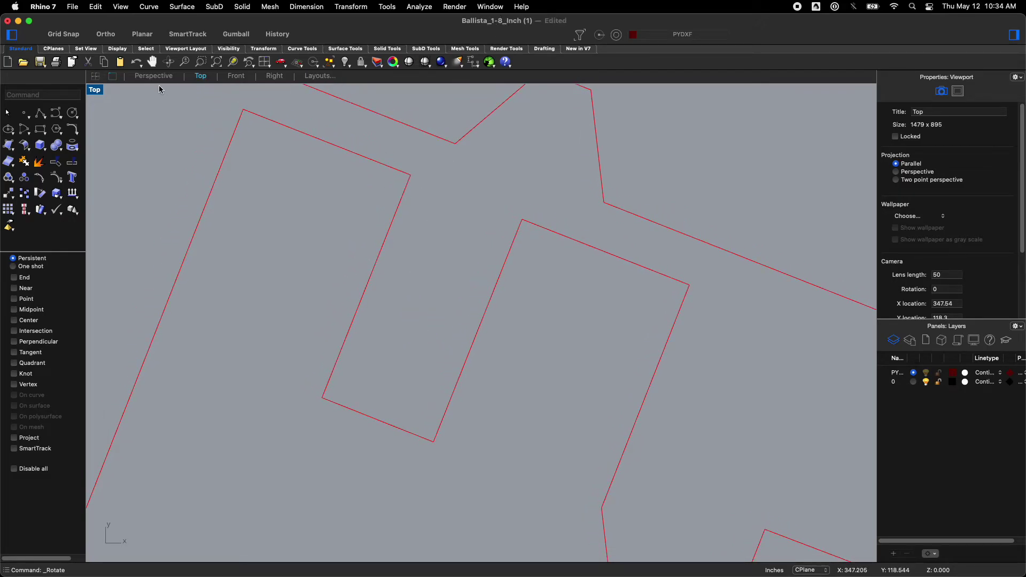
Step: Measure the notch width between its corners with Analyze > Distance (0.125 in), then zoom back out
left_click(422, 8)
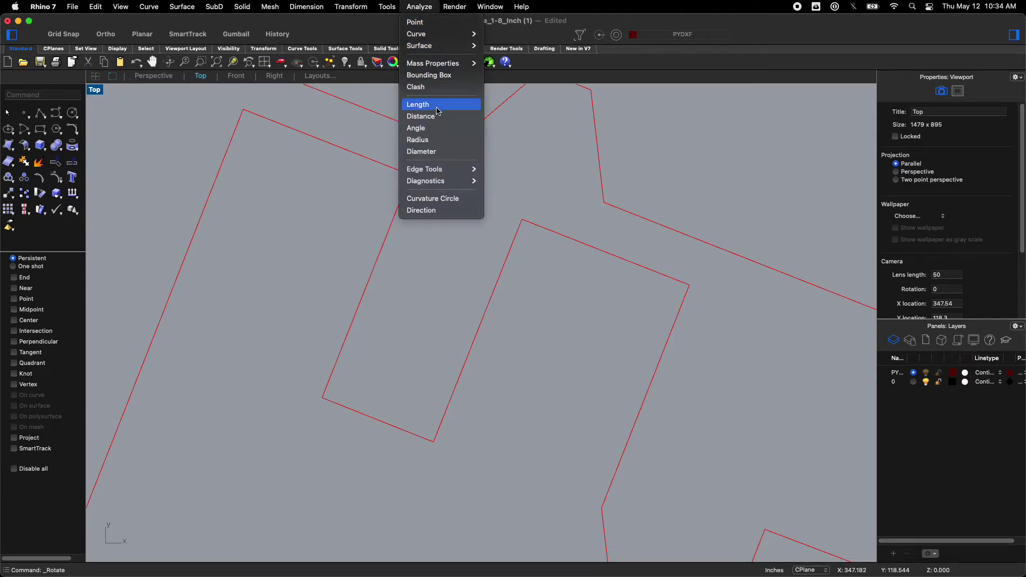
left_click(440, 119)
scroll(374, 347, "up", 6)
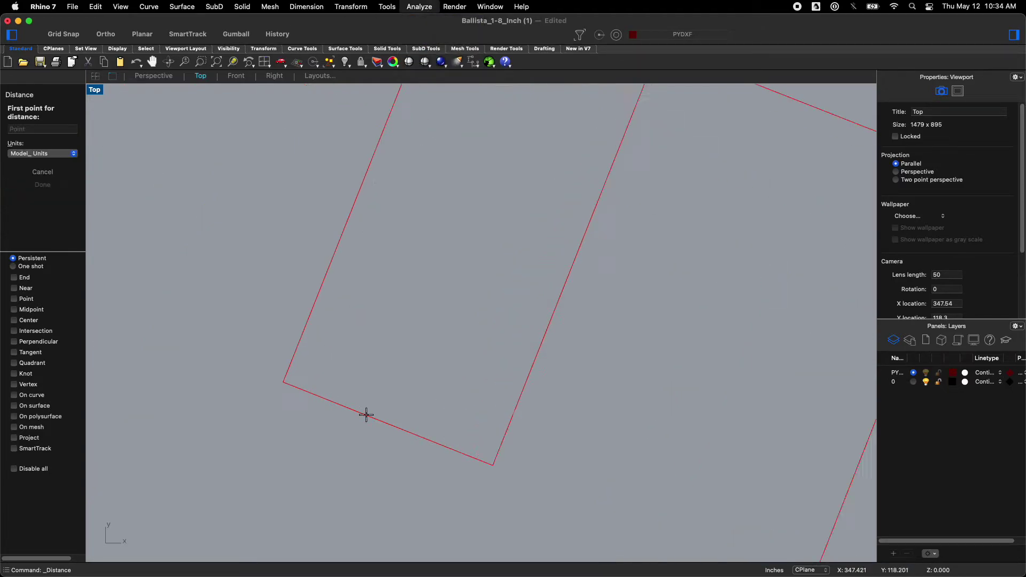
left_click(308, 271)
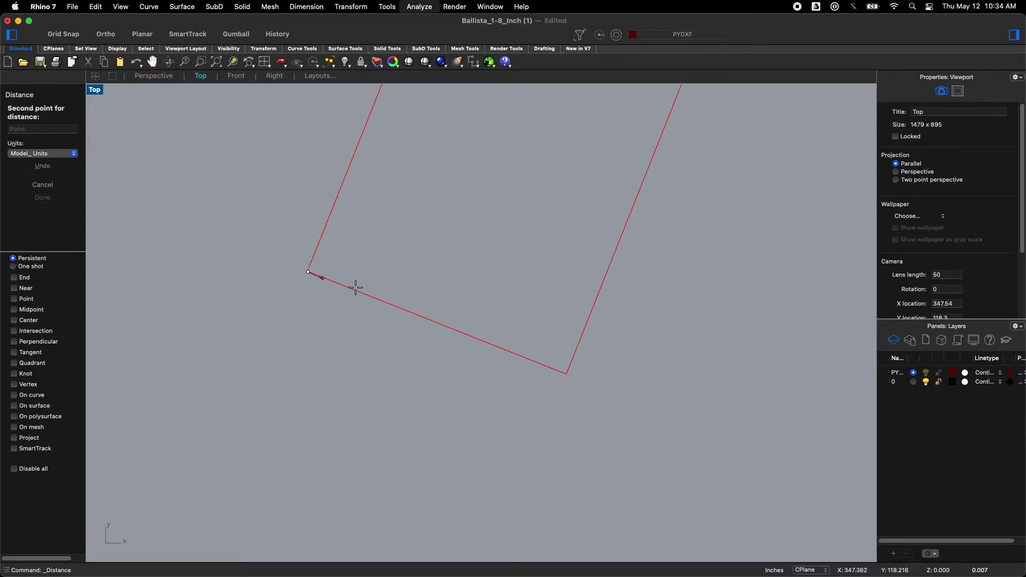
left_click(566, 374)
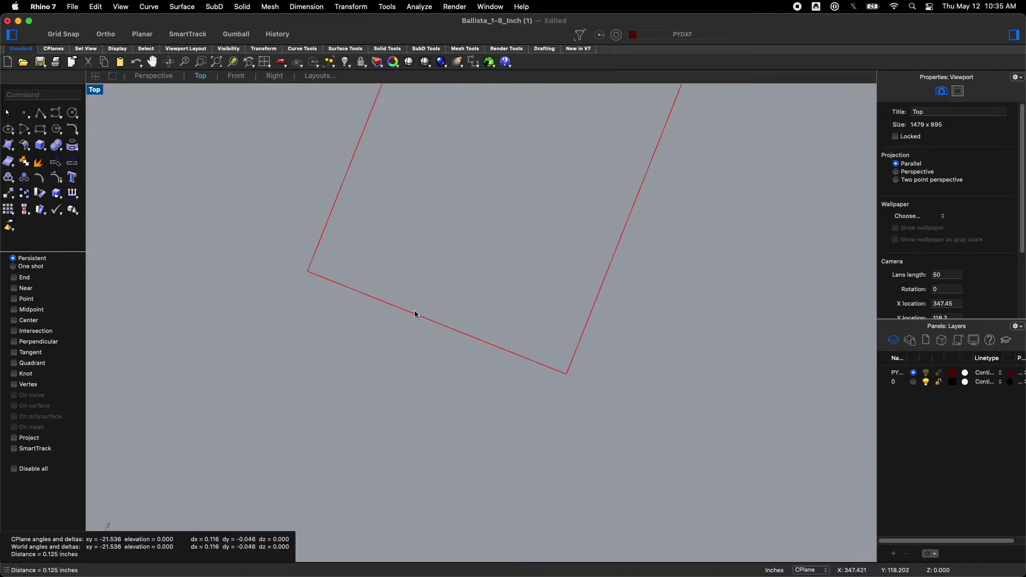
scroll(458, 361, "down", 10)
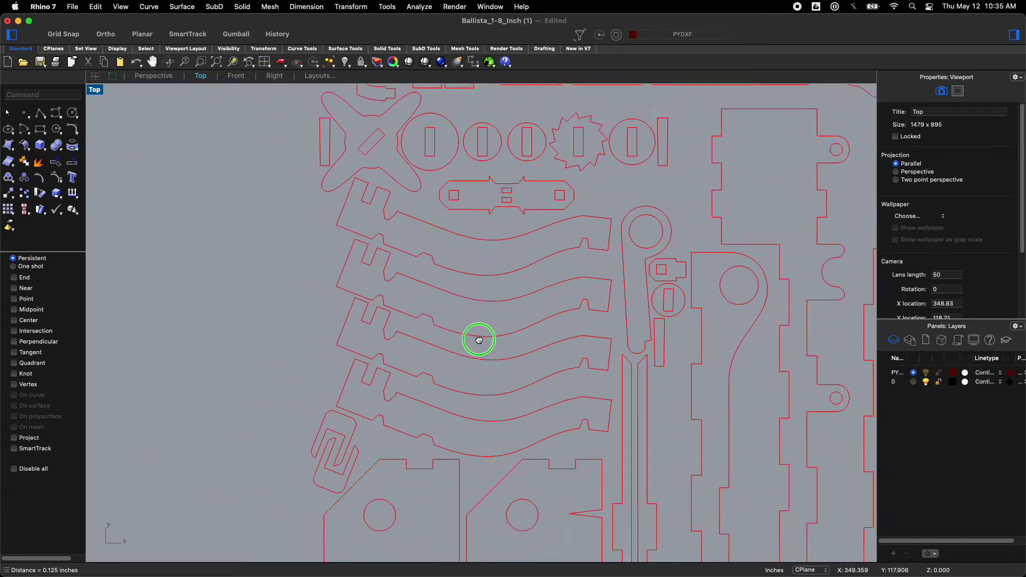
scroll(479, 340, "down", 5)
scroll(497, 337, "down", 2)
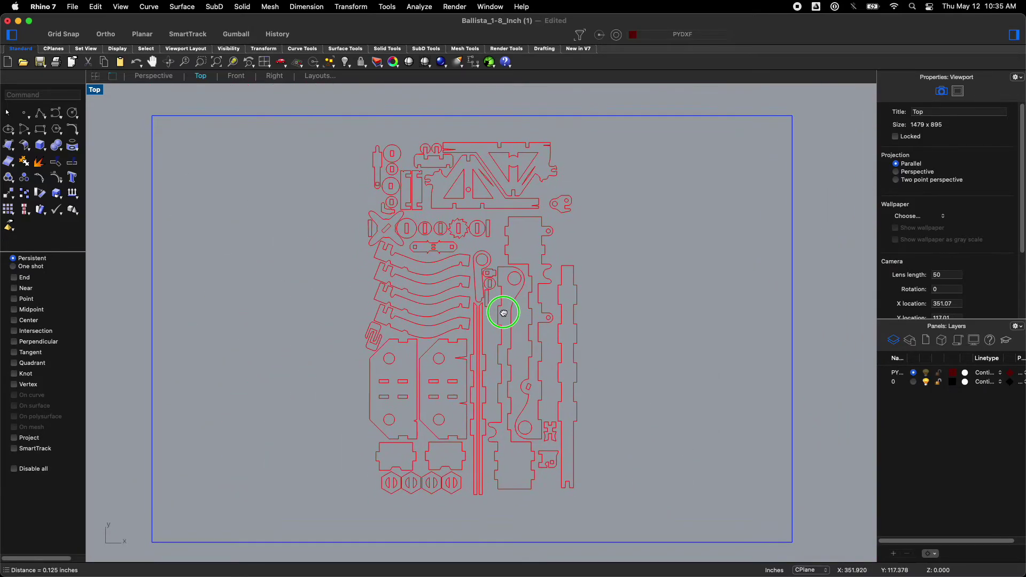
right_click_drag(503, 313, 507, 311)
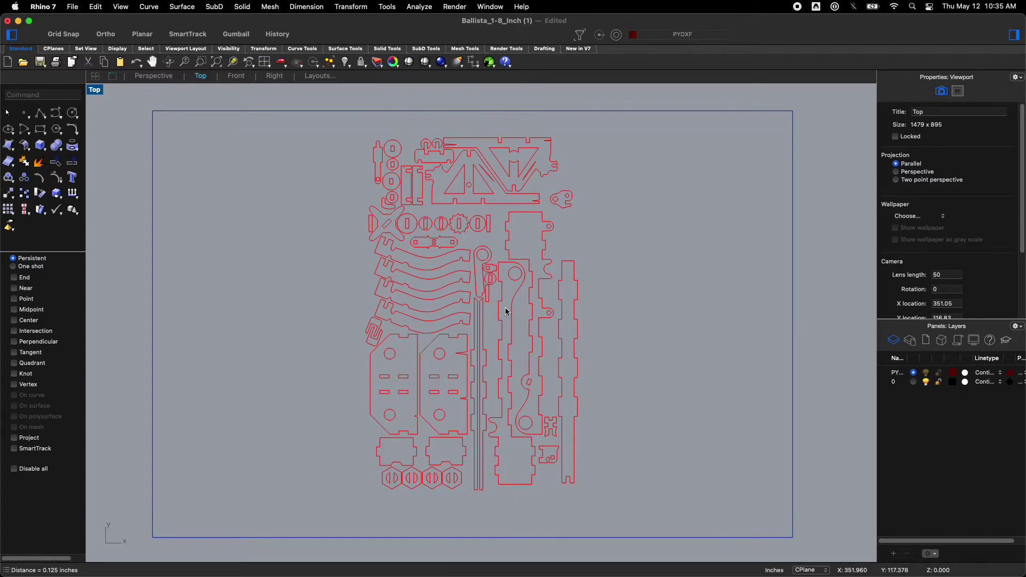
Step: Launch Calculator through Spotlight, clear it, and enter 0.105
key("super+space")
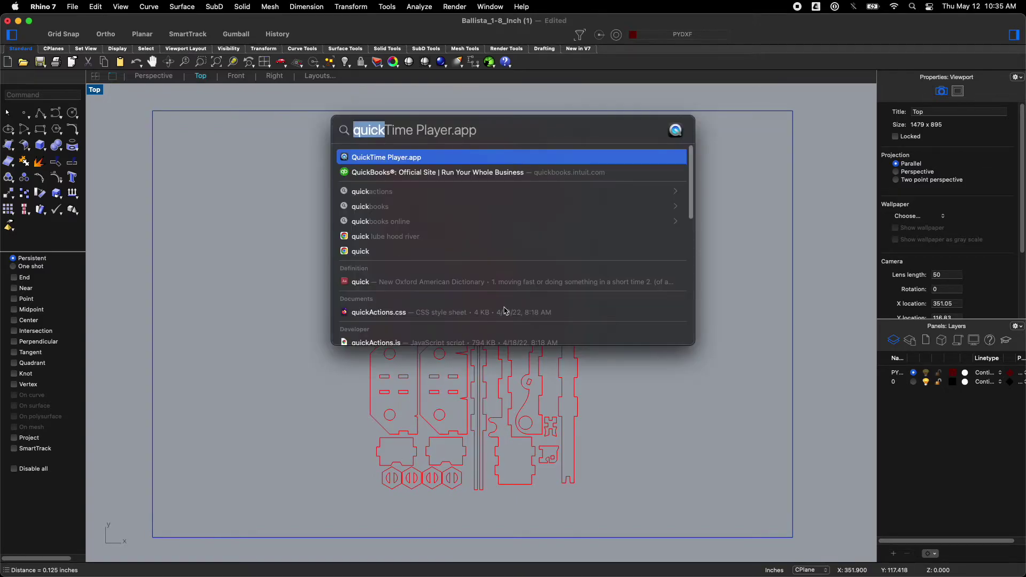
type("calcu")
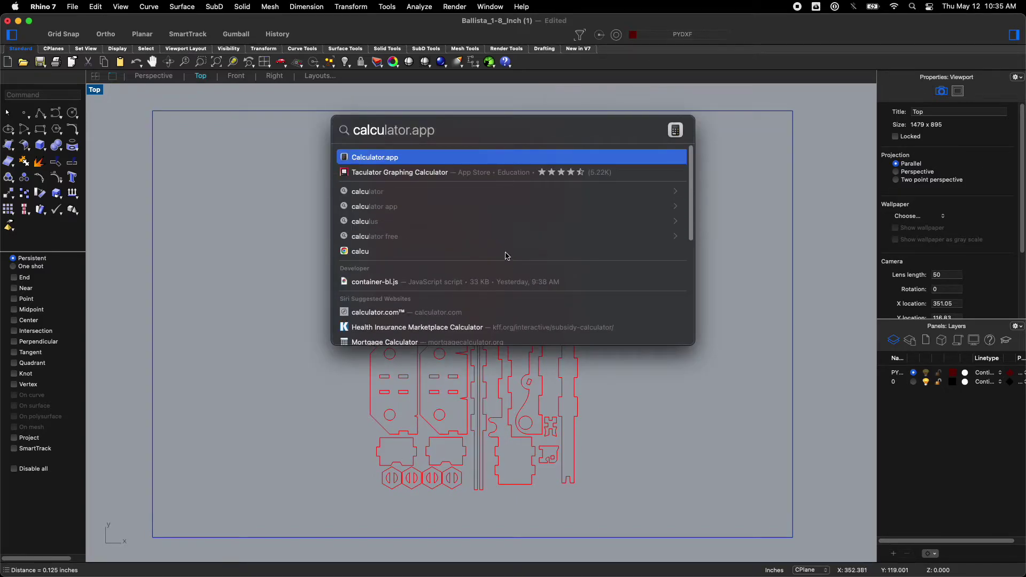
left_click(373, 158)
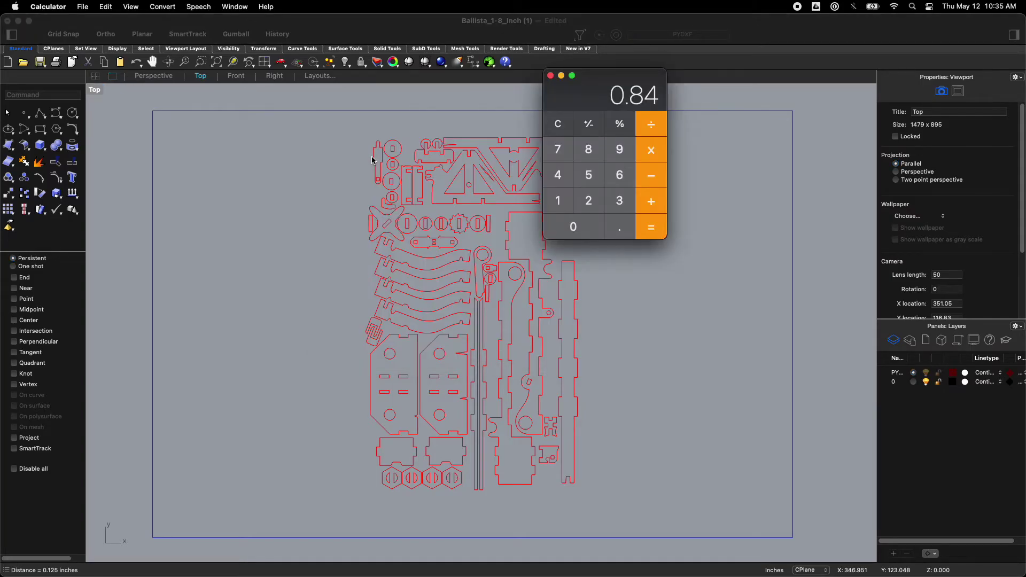
left_click(559, 123)
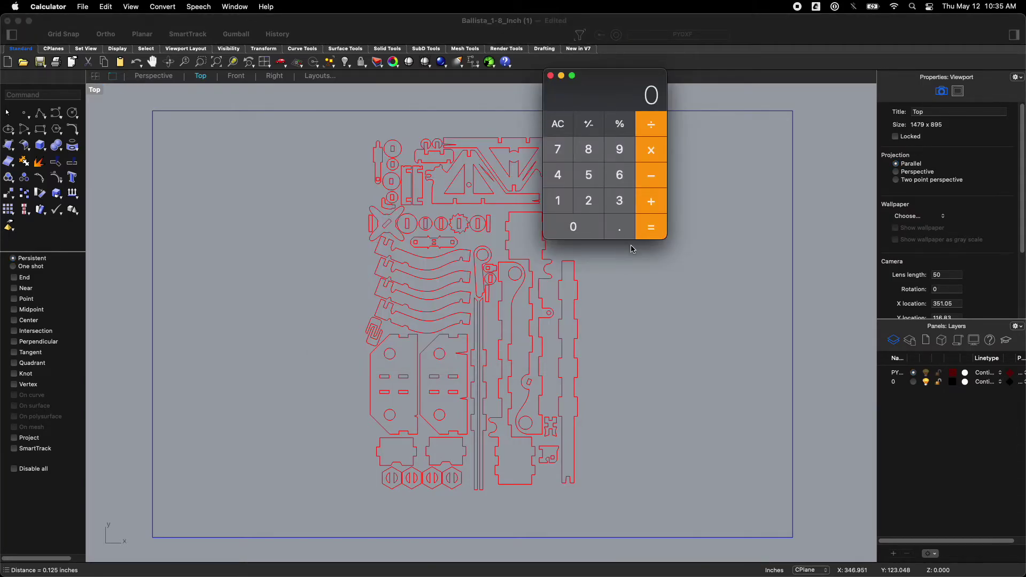
left_click(620, 229)
left_click(557, 202)
left_click(565, 226)
left_click(588, 173)
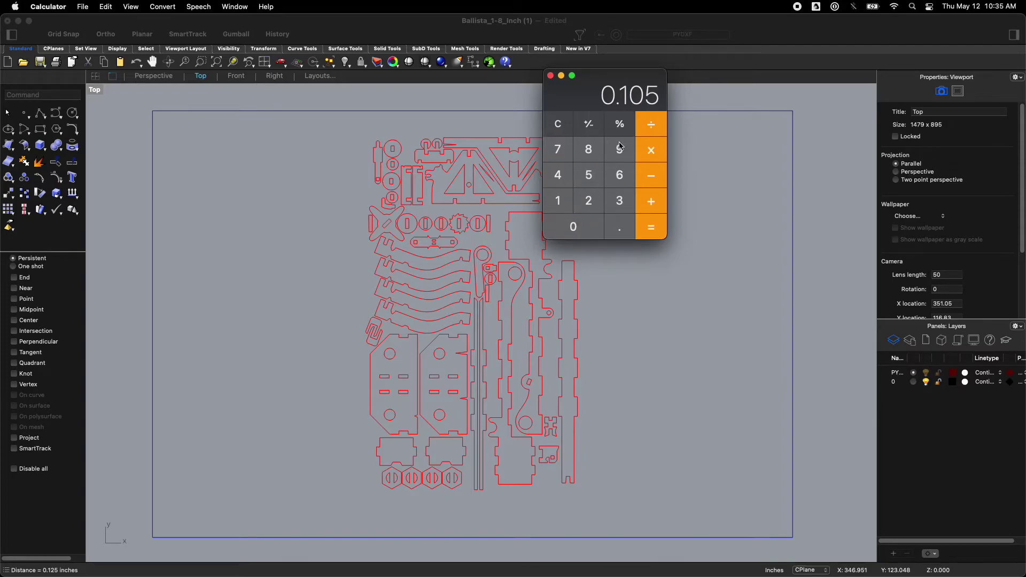
Step: Divide 0.105 by 0.125 to get the 0.84 scale factor, then close Calculator
left_click(651, 125)
left_click(620, 230)
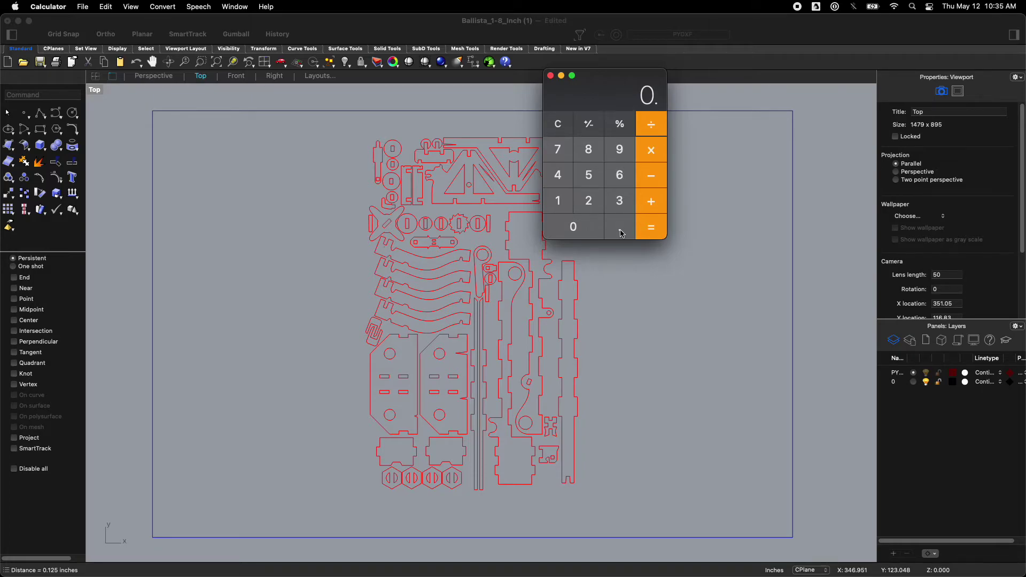
left_click(556, 201)
left_click(589, 202)
left_click(591, 179)
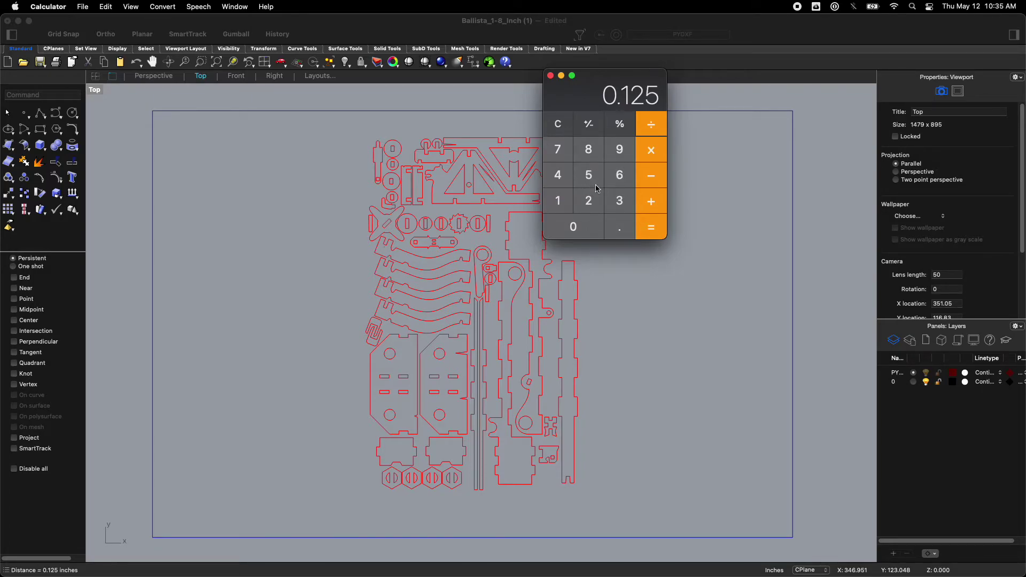
left_click(648, 227)
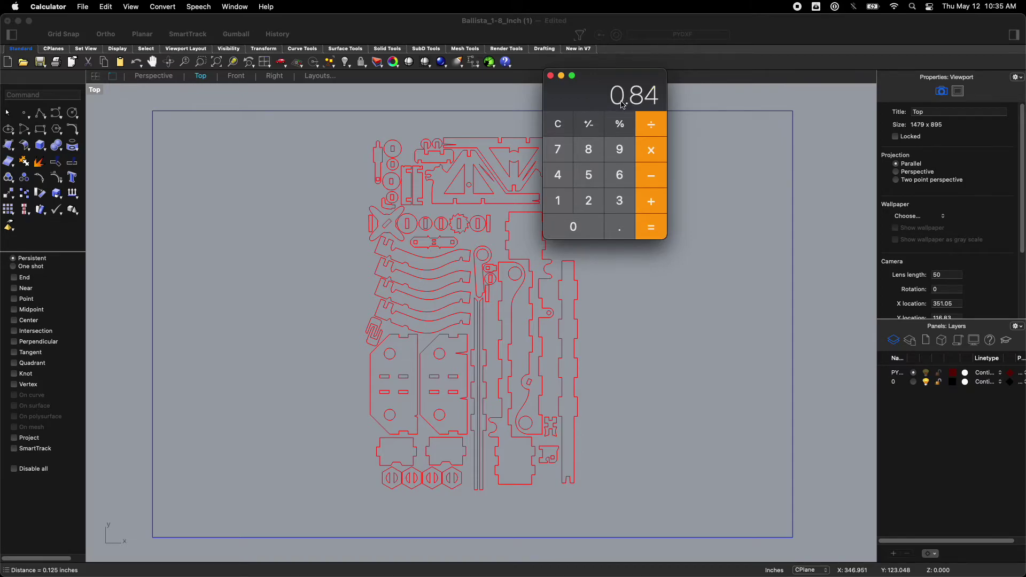
left_click_drag(624, 76, 859, 114)
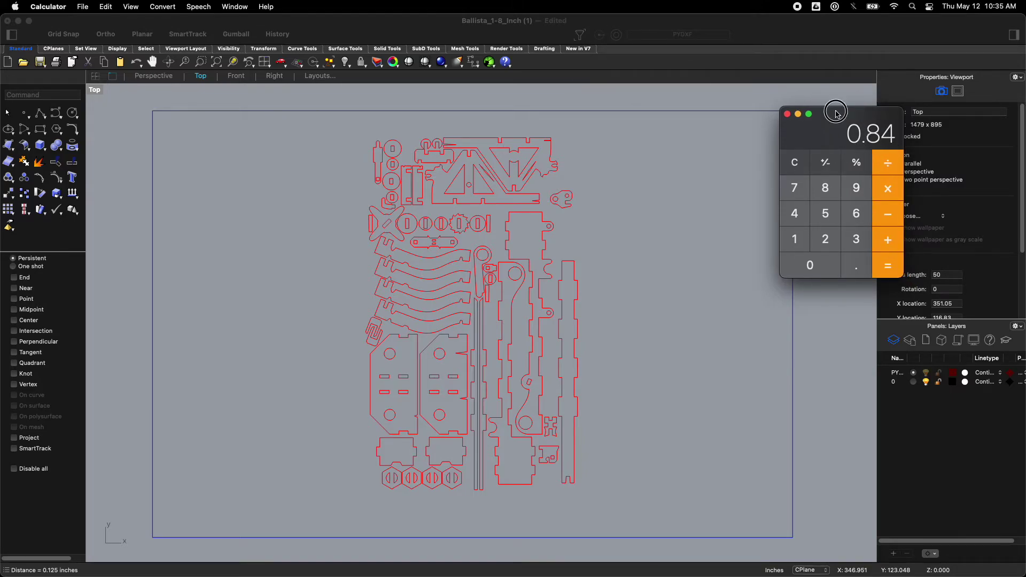
key("super+w")
Step: Window-select all part curves and Scale 2-D them by 0.84 from a top-left base point
left_click(332, 25)
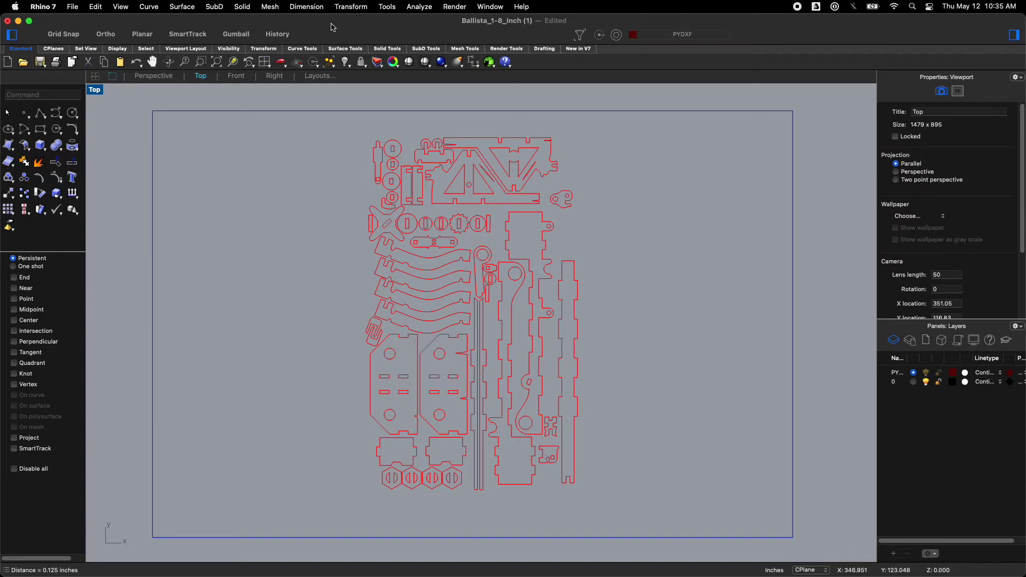
left_click_drag(329, 120, 636, 516)
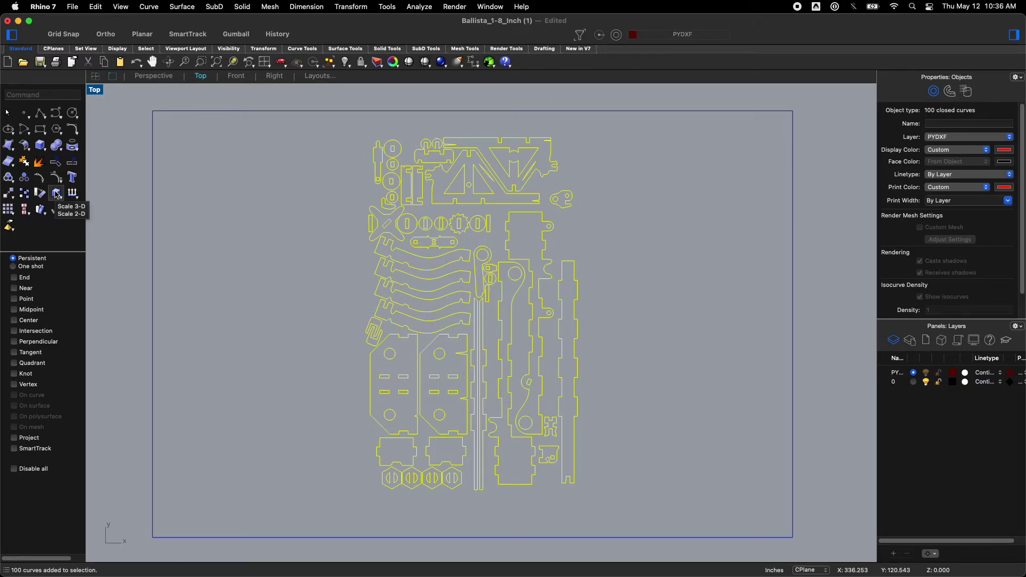
left_click(56, 194)
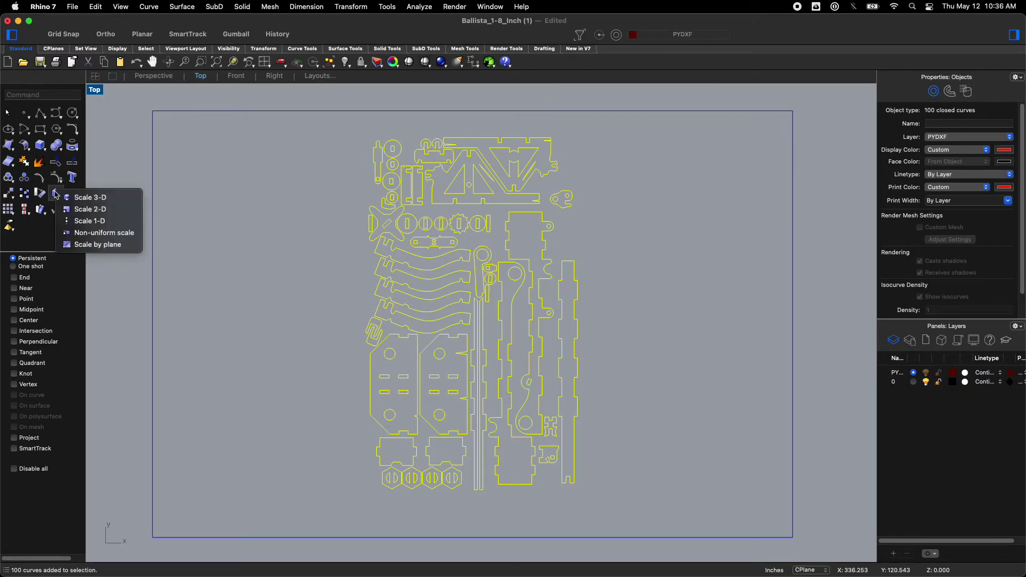
left_click(87, 210)
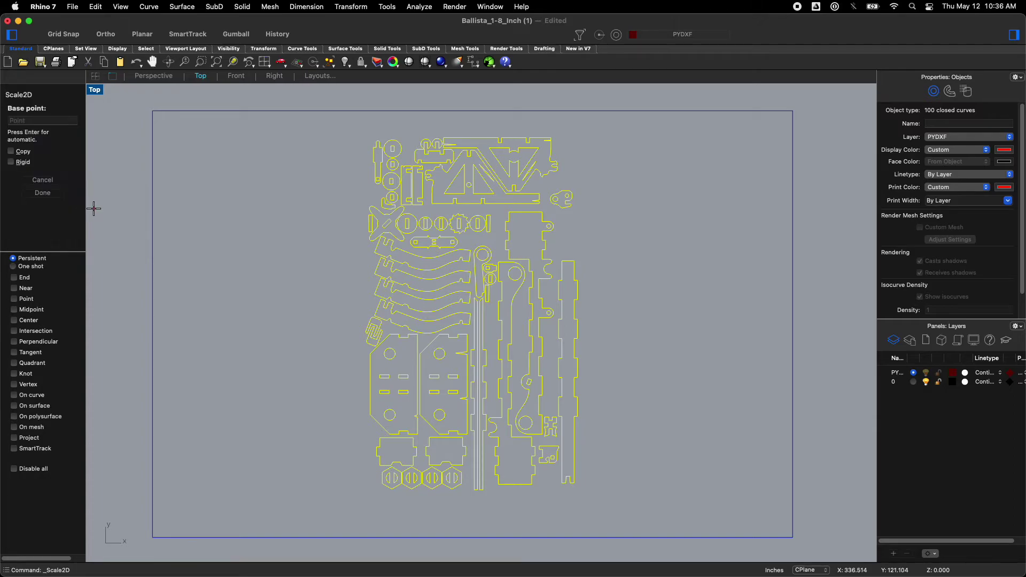
left_click(362, 134)
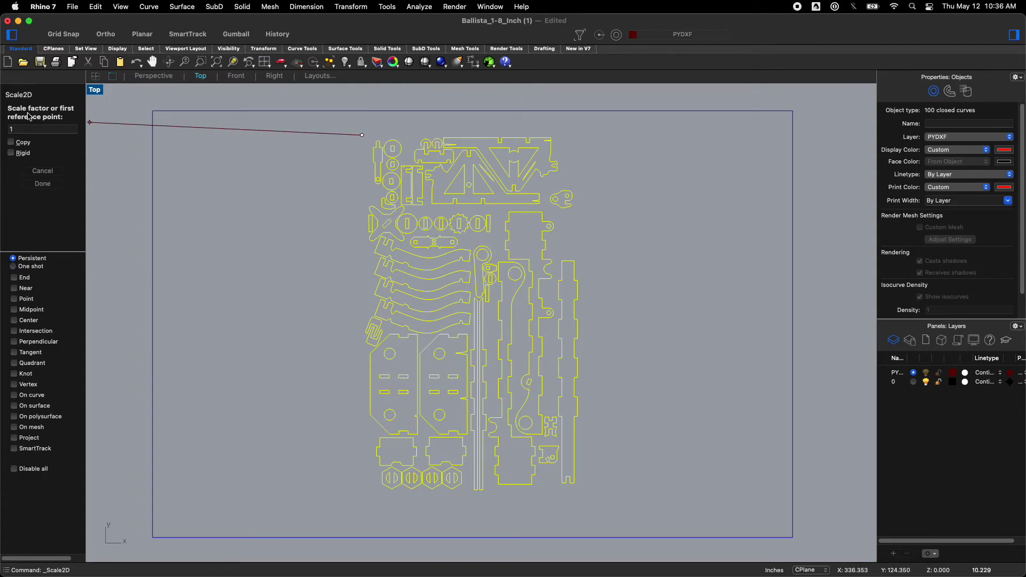
double_click(10, 130)
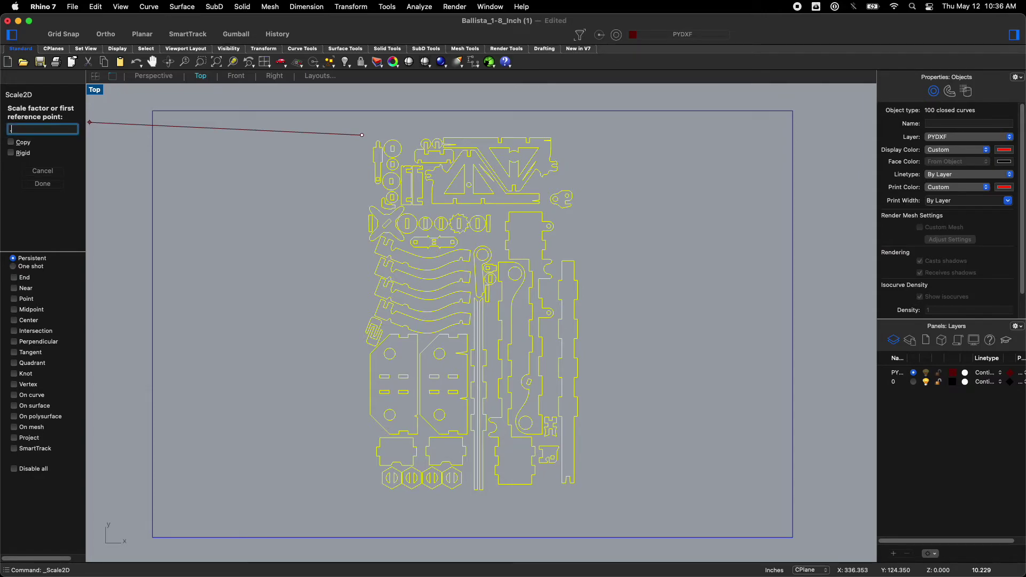
type(".84")
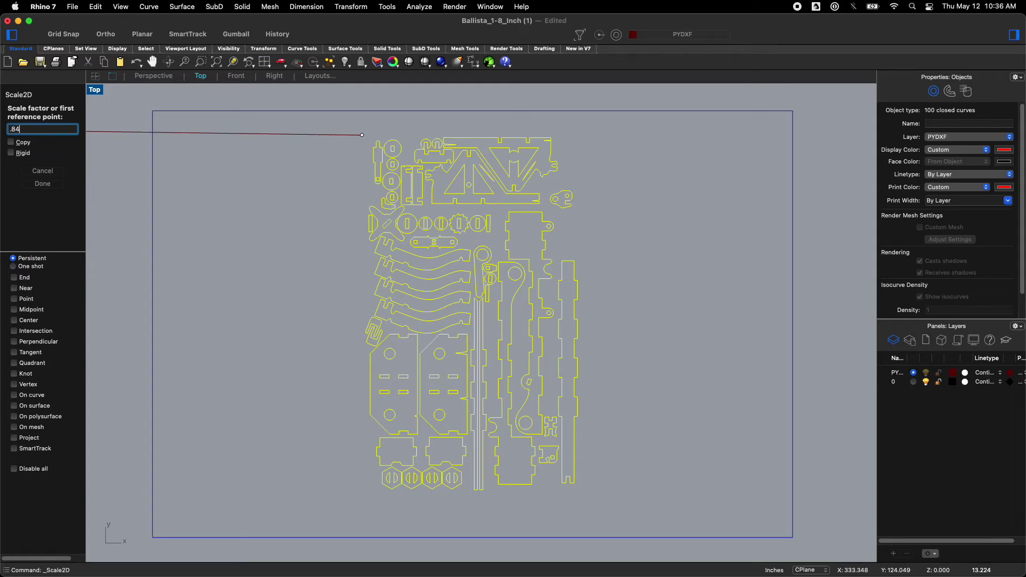
key("Return")
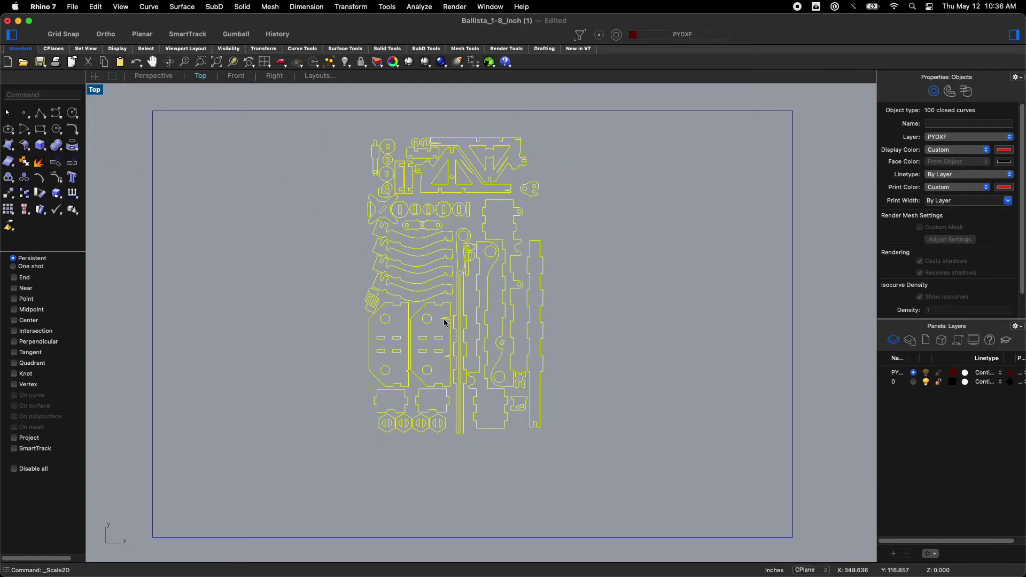
Step: Measure a scaled notch's corner-to-corner width, confirming 0.105 inches, and zoom back out
scroll(380, 280, "up", 10)
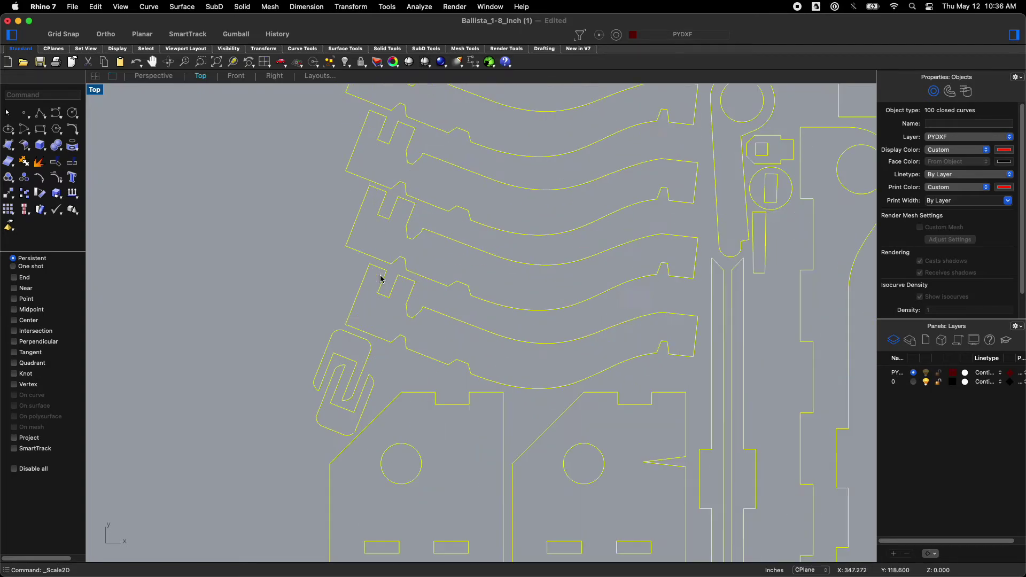
scroll(380, 278, "up", 8)
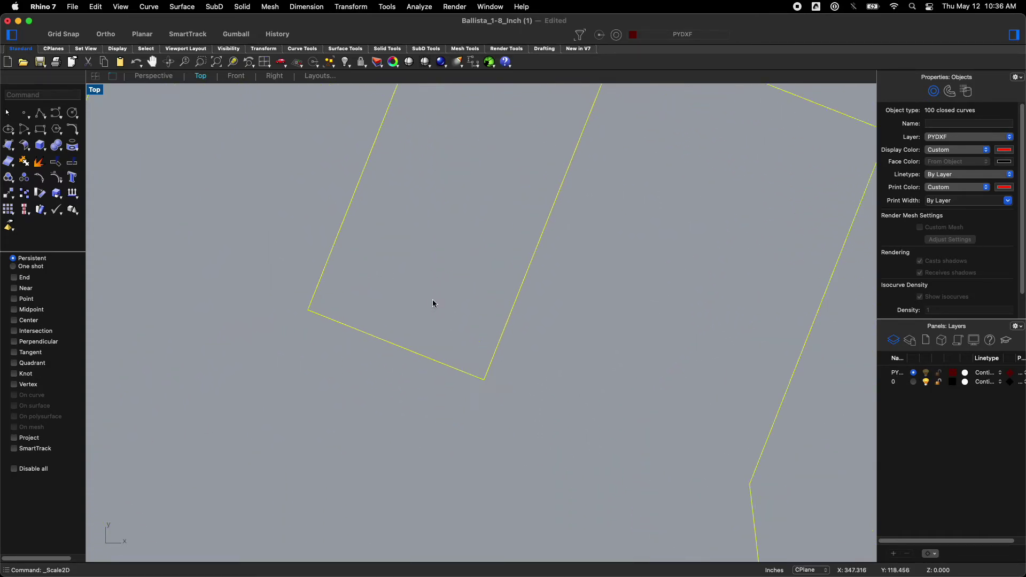
left_click(420, 6)
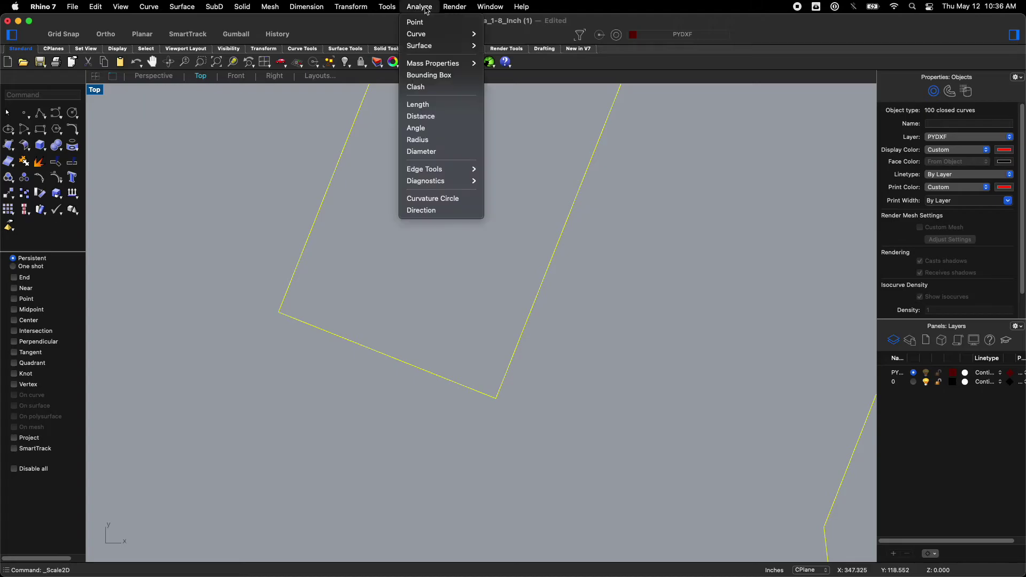
left_click(433, 118)
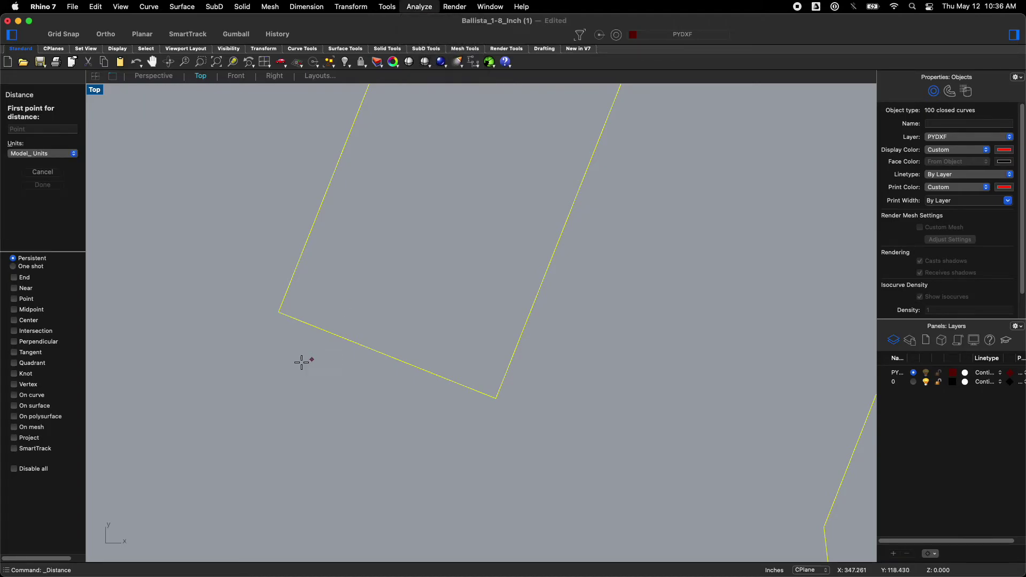
left_click(278, 312)
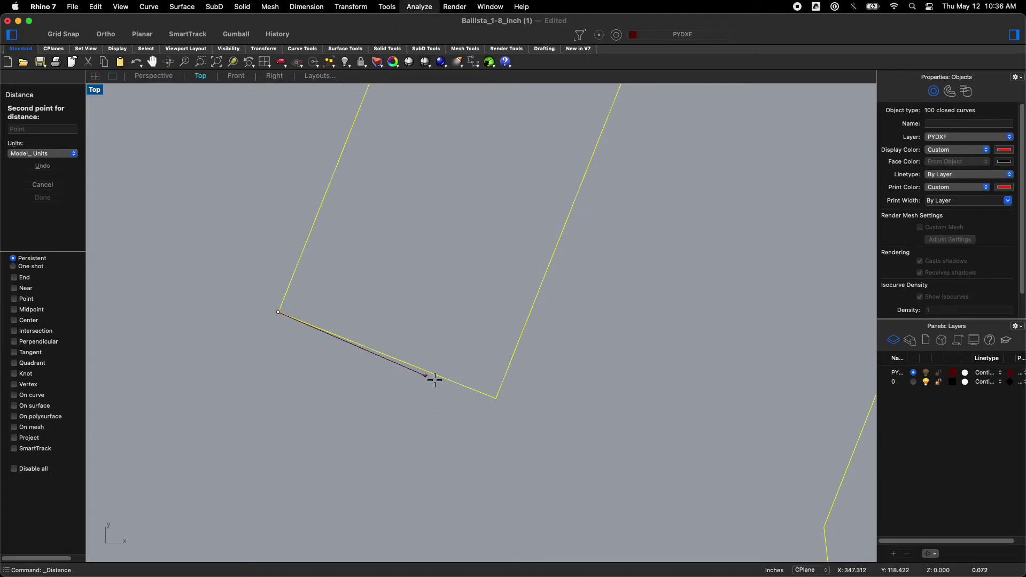
left_click(496, 399)
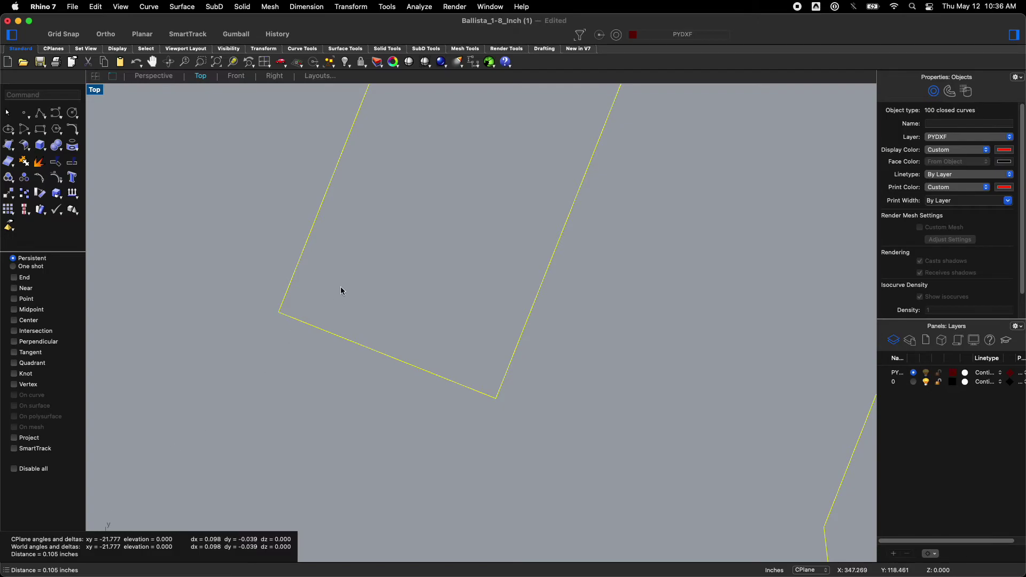
scroll(445, 303, "down", 10)
scroll(446, 303, "down", 3)
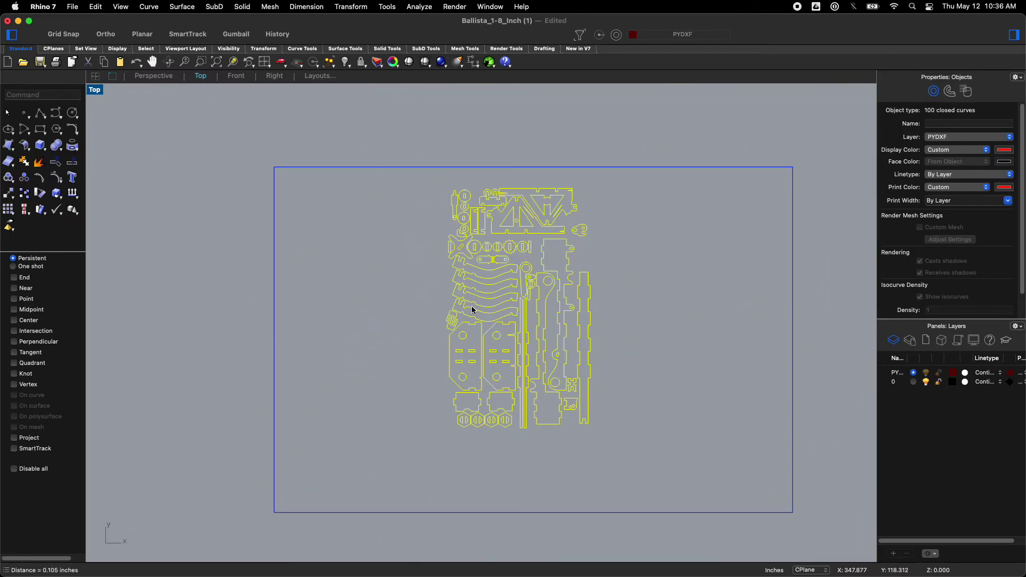
scroll(472, 306, "up", 2)
Step: Window-select all scaled parts and move them to the board outline's top-left corner
left_click(704, 346)
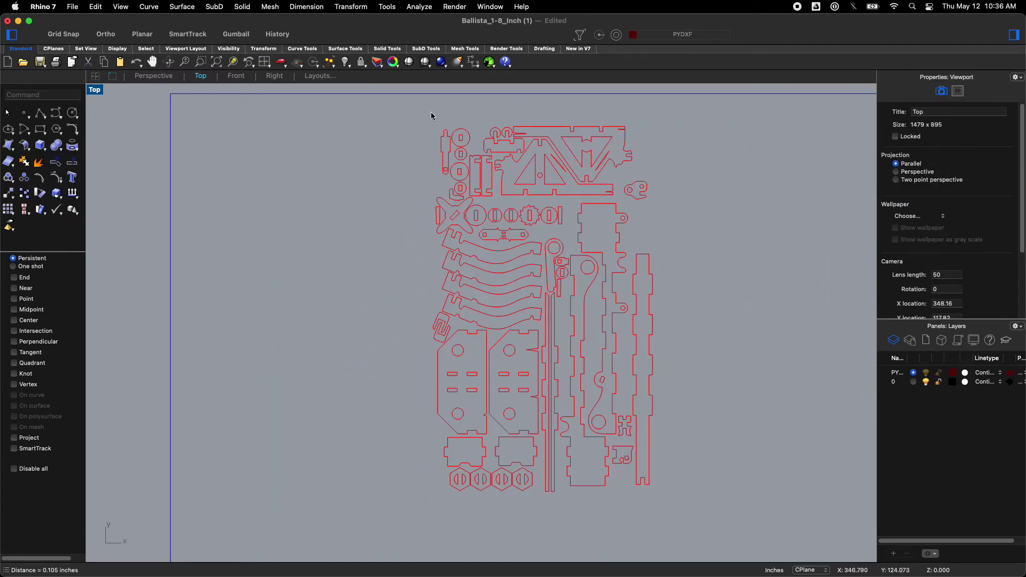
left_click_drag(408, 108, 689, 529)
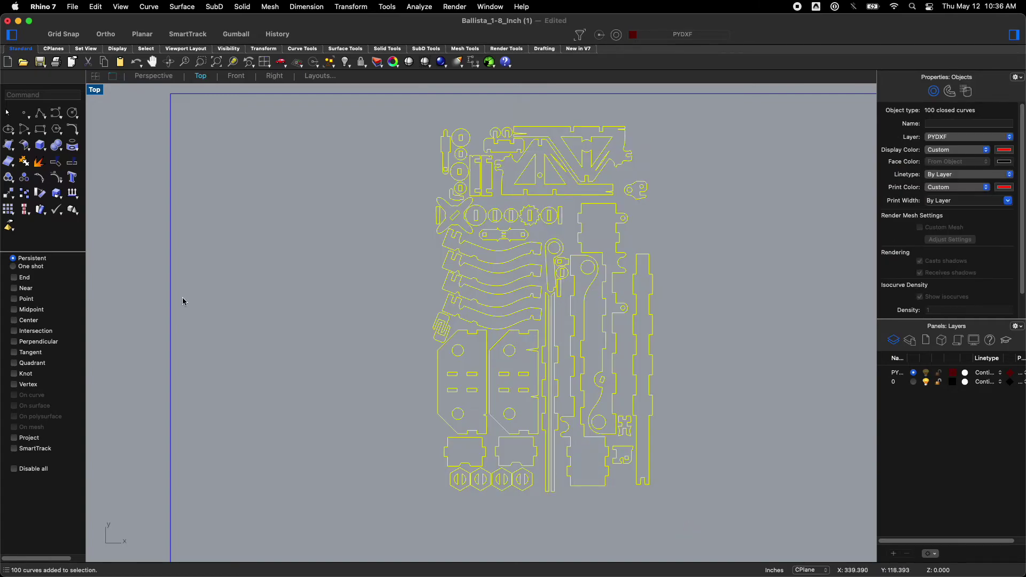
left_click(7, 196)
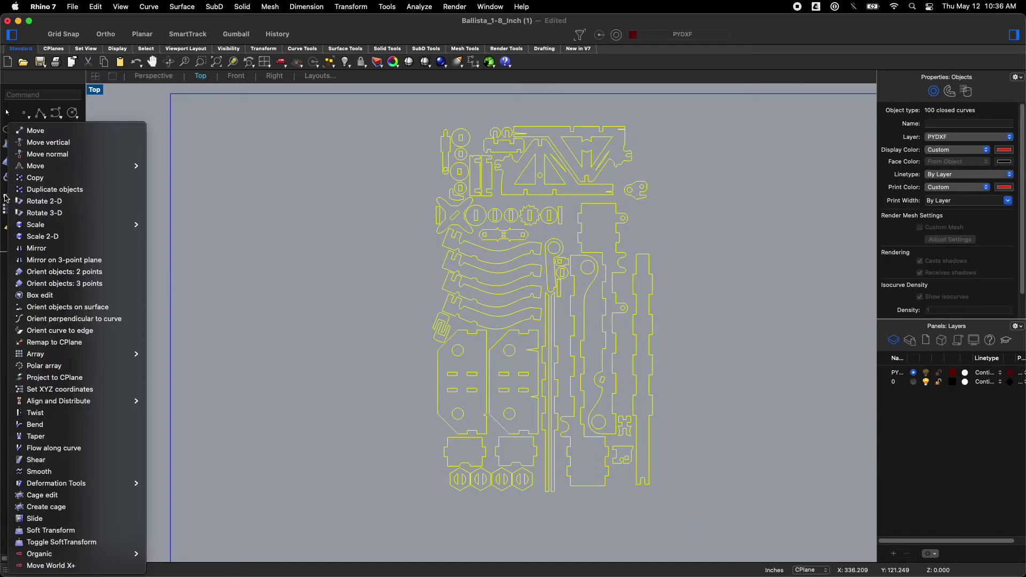
left_click(8, 197)
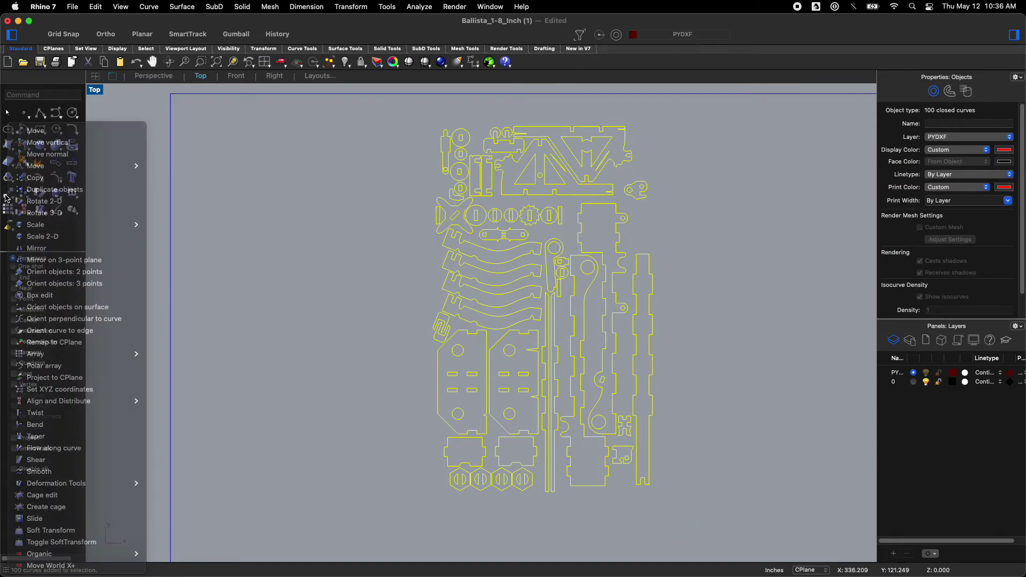
left_click(550, 313)
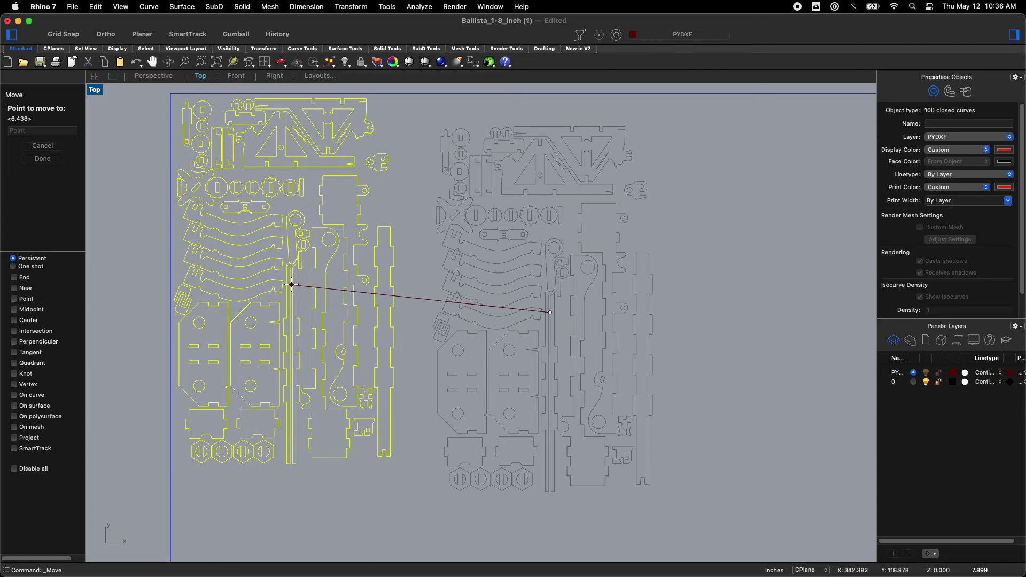
left_click(291, 284)
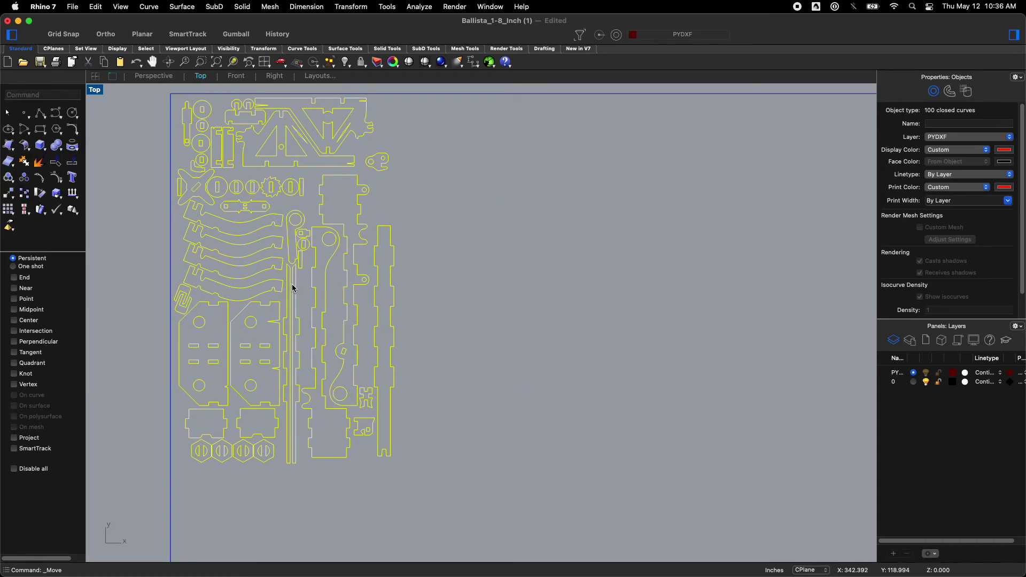
left_click(482, 317)
scroll(482, 317, "down", 5)
right_click_drag(507, 355, 472, 363)
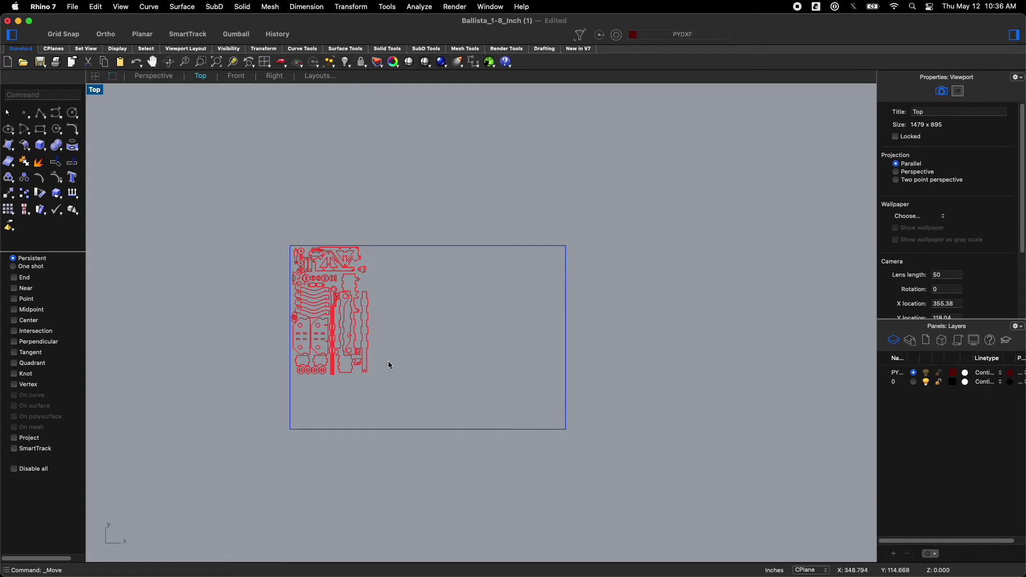
scroll(394, 362, "up", 5)
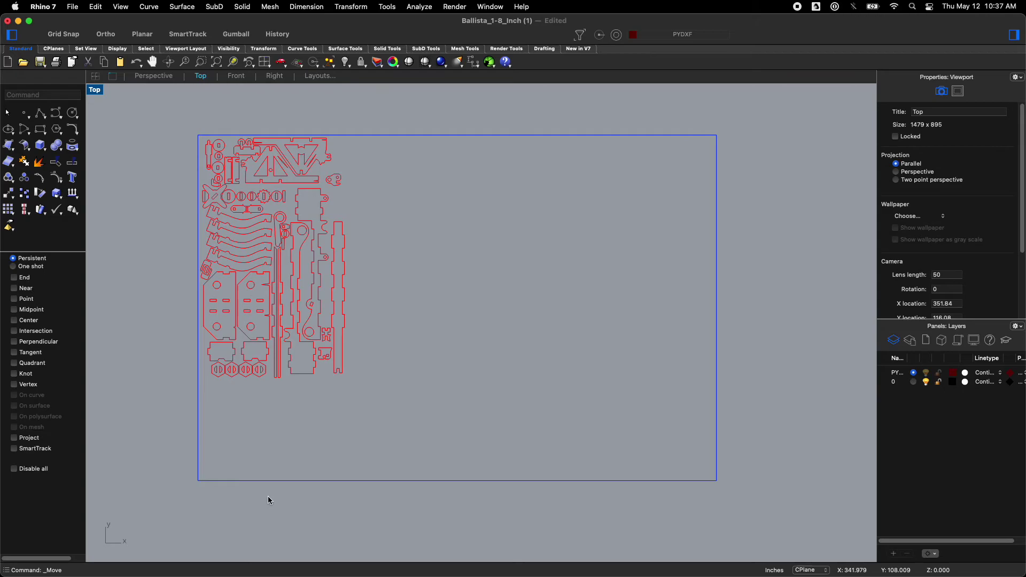
Step: In File > Save As, prefix the file name with the student's first name and an underscore
left_click(73, 7)
left_click(101, 85)
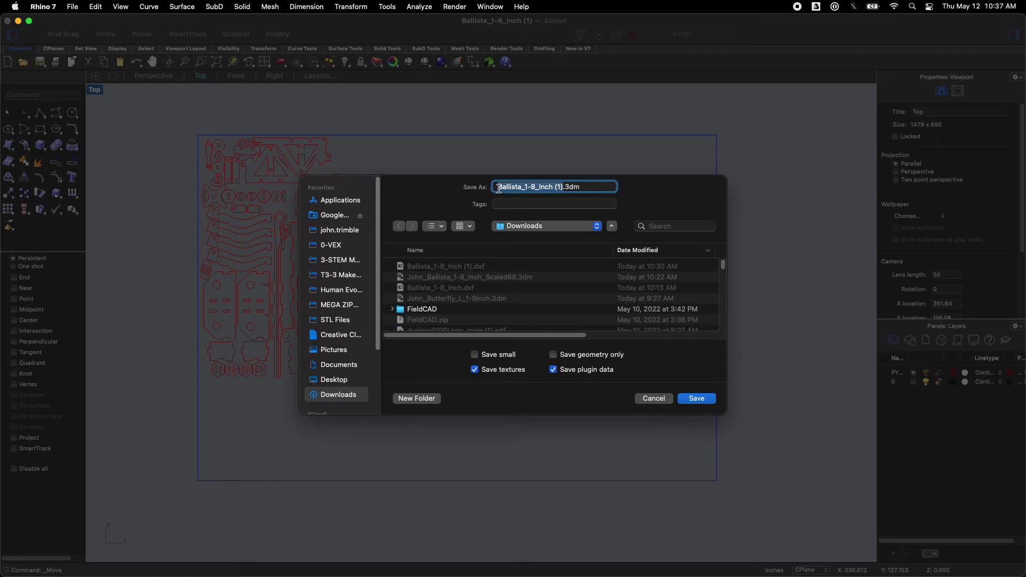
left_click(499, 187)
type("Trimble_")
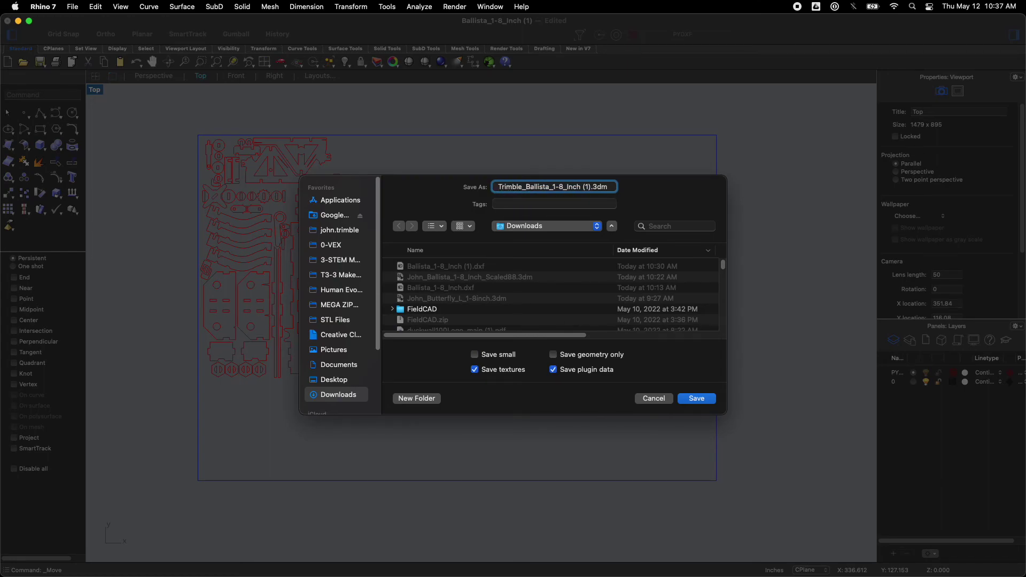
left_click_drag(495, 186, 525, 186)
type("John_")
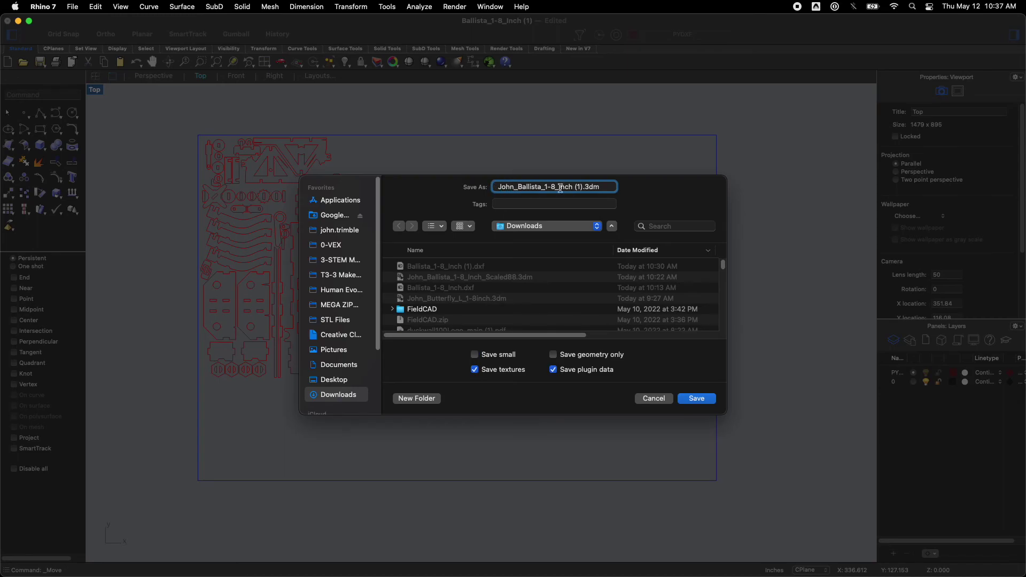
Step: Replace the copy number with _84percent in the name and save the .3dm in Downloads
left_click(576, 187)
key("BackSpace")
key("BackSpace")
type("_84perfec")
key("BackSpace")
type("ce")
left_click(696, 400)
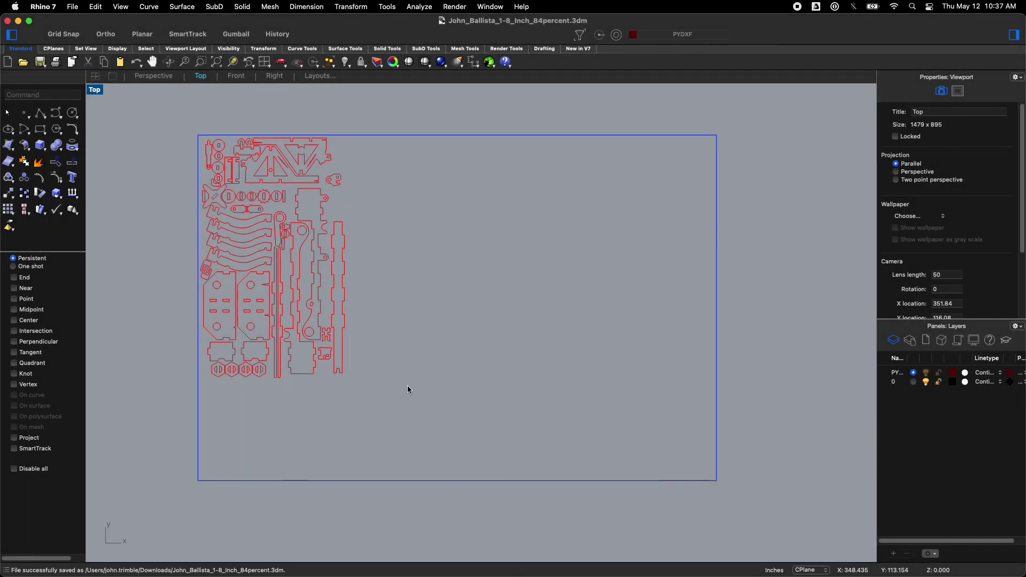
key("ctrl+Up")
Step: Return to Chrome's 'Laser: Upload 3dm File(s) Formatted for Your Board' Classroom assignment tab
left_click(311, 239)
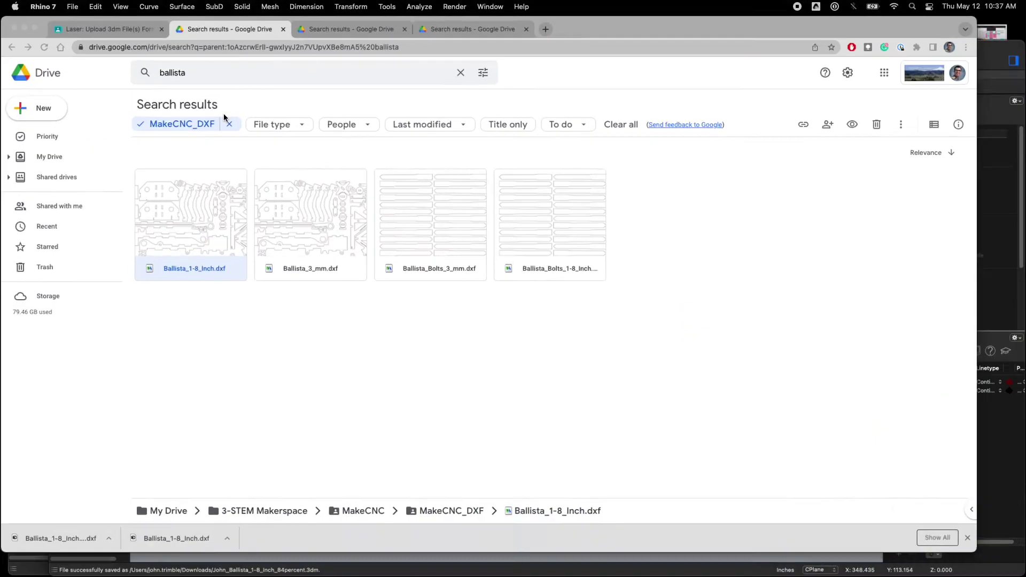
left_click(112, 26)
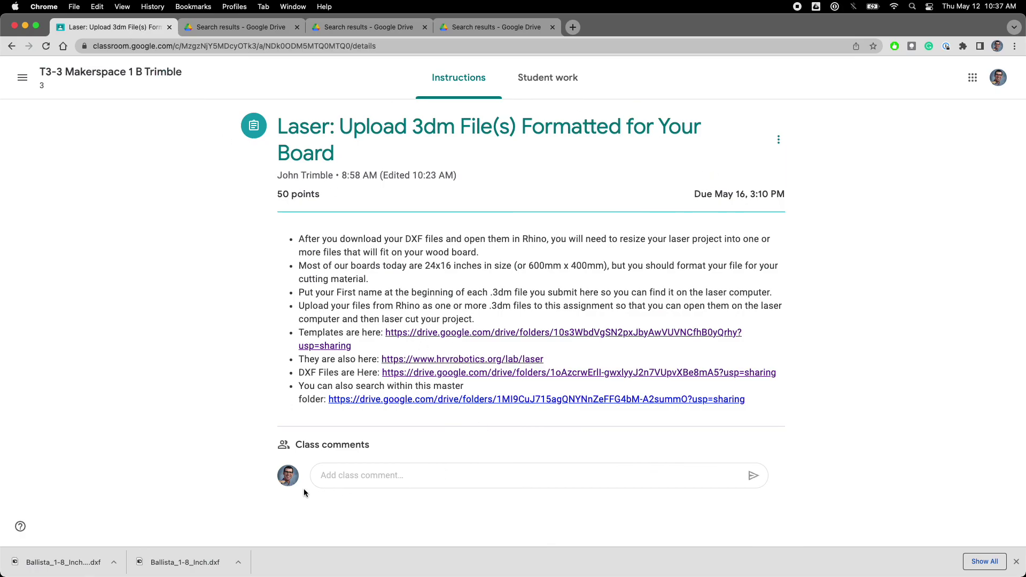